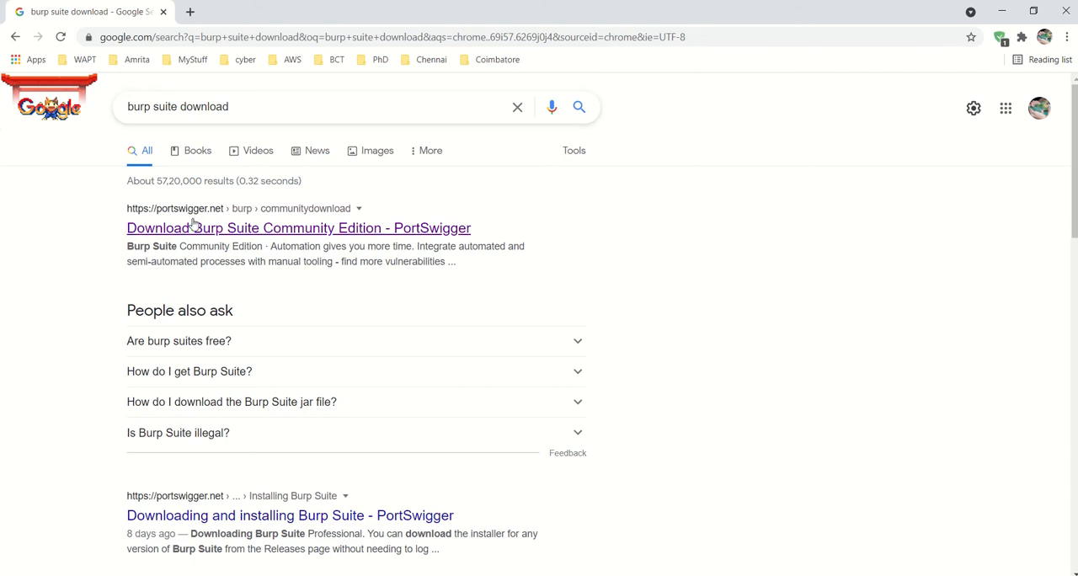
- Open PortSwigger's Burp Suite Community Edition download page from the search results
{"action": "left_click", "coordinate": [237, 229]}
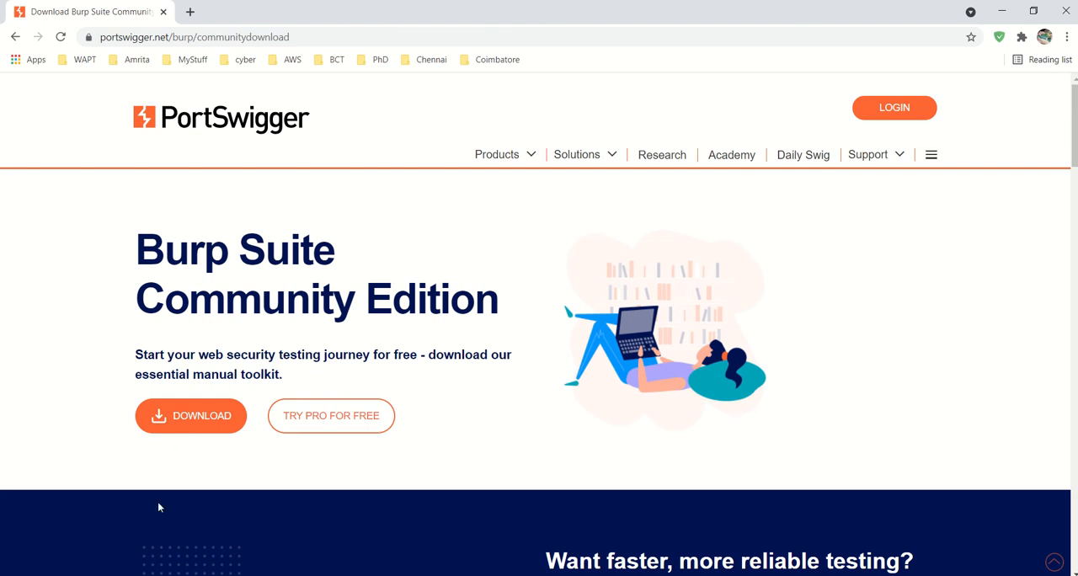
- Launch the installed Burp Suite Community Edition and start a temporary project with the Burp defaults
{"action": "left_click", "coordinate": [143, 575]}
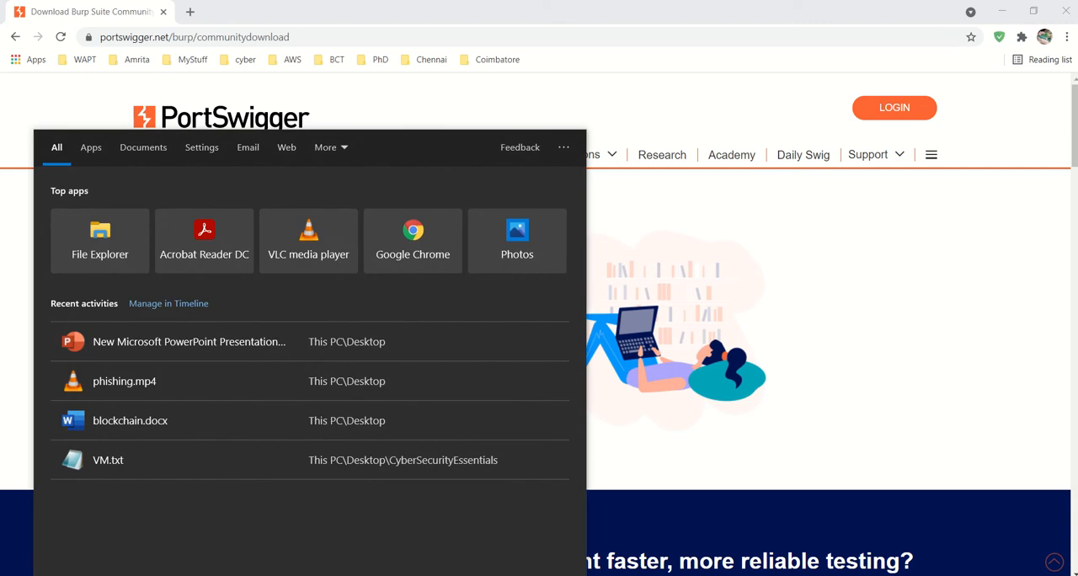
{"action": "type", "text": "bubrp"}
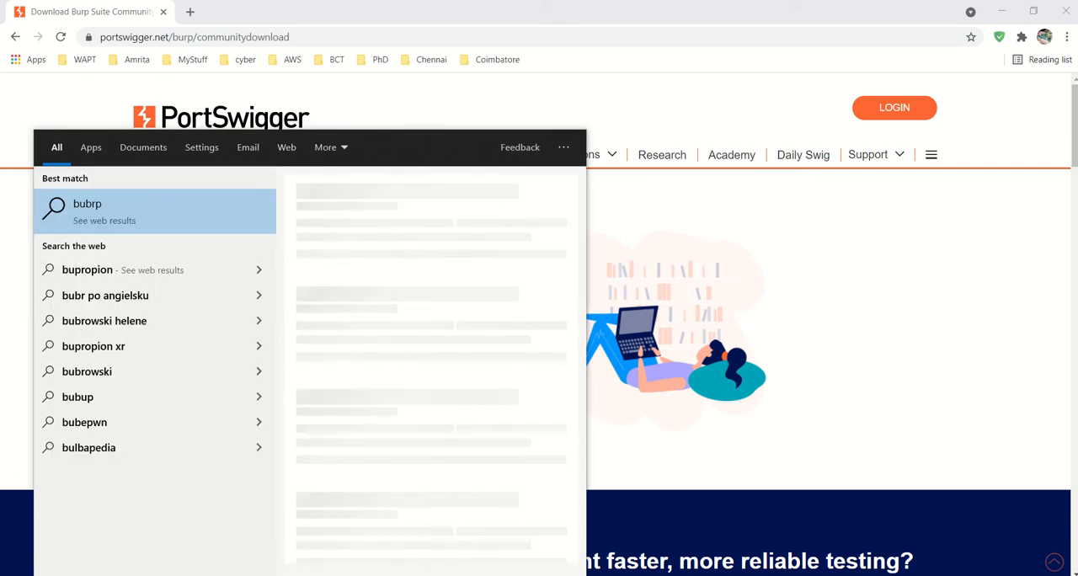
{"action": "key", "text": "BackSpace"}
{"action": "key", "text": "BackSpace"}
{"action": "key", "text": "BackSpace"}
{"action": "type", "text": "rp"}
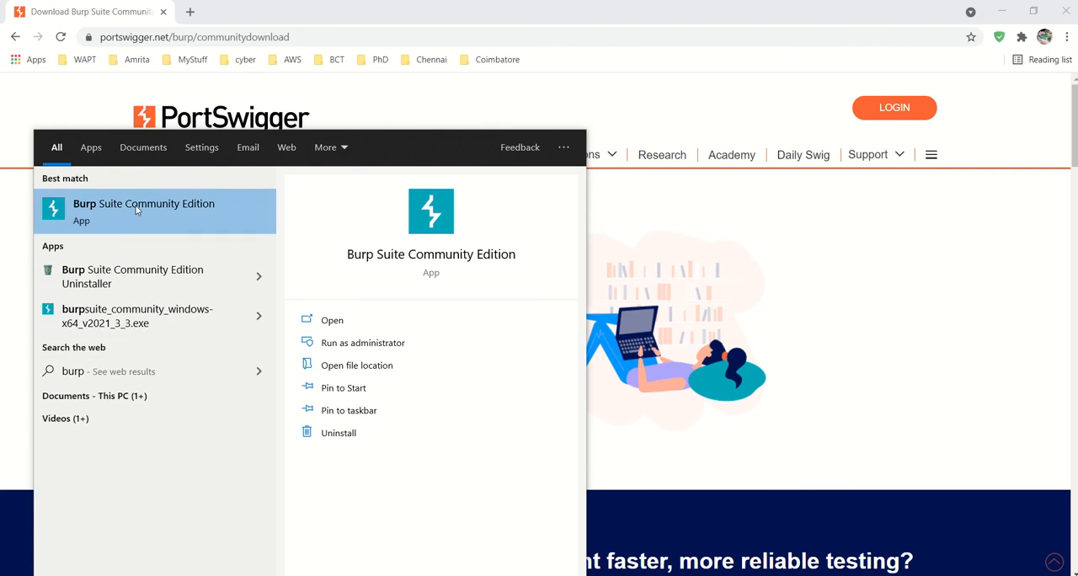
{"action": "left_click", "coordinate": [614, 103]}
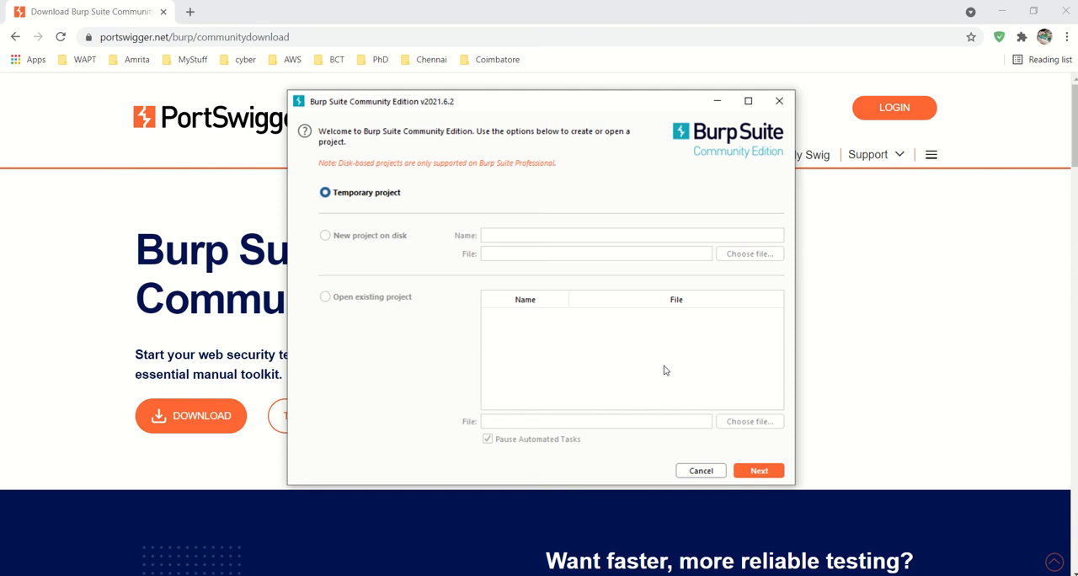
{"action": "left_click", "coordinate": [758, 471]}
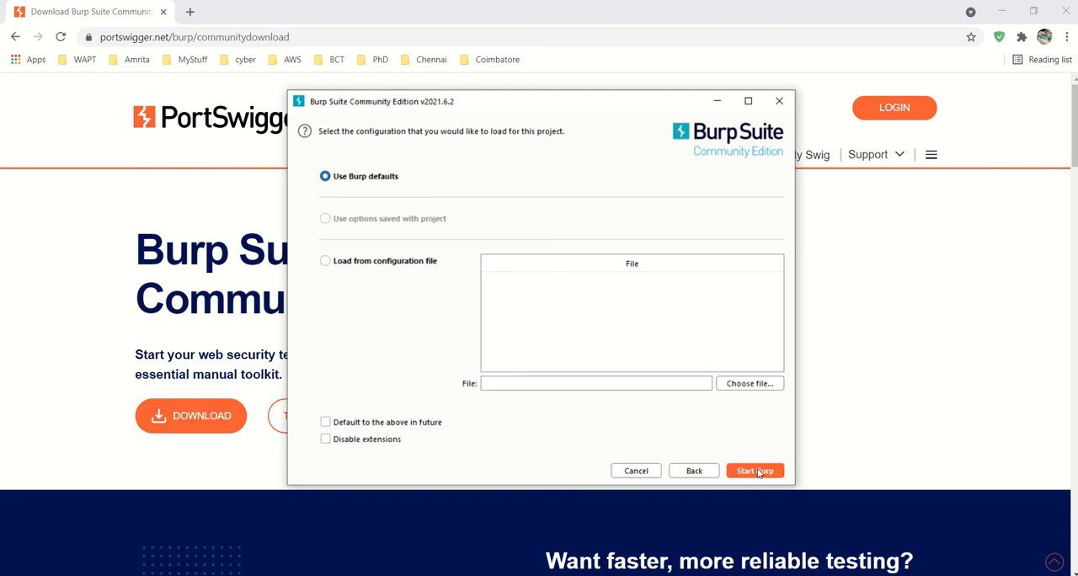
{"action": "left_click", "coordinate": [756, 471]}
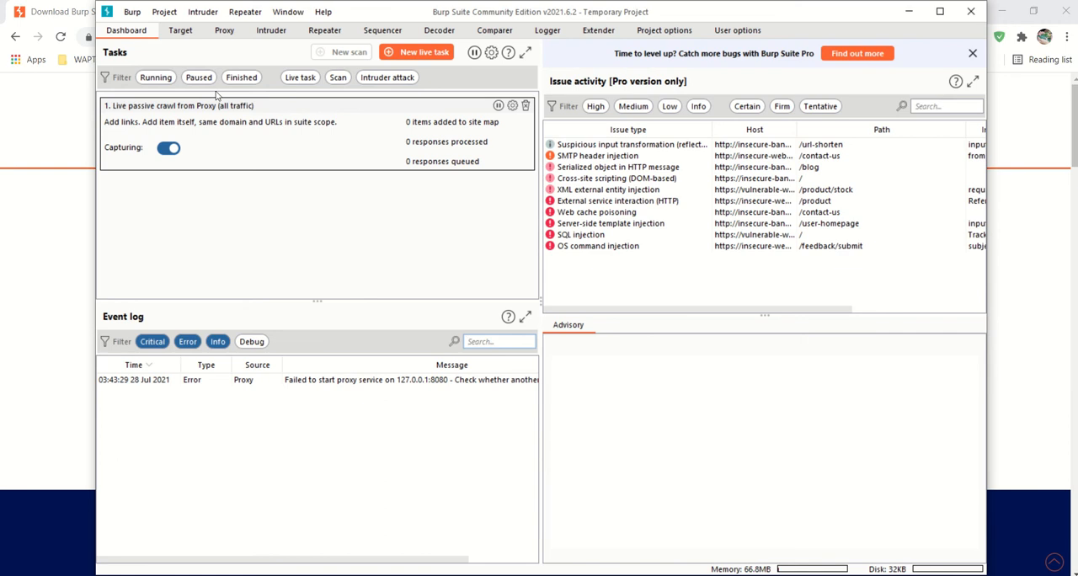
- Open Burp's embedded browser from the Proxy intercept page and dismiss the offer to restore pages
{"action": "left_click", "coordinate": [225, 32]}
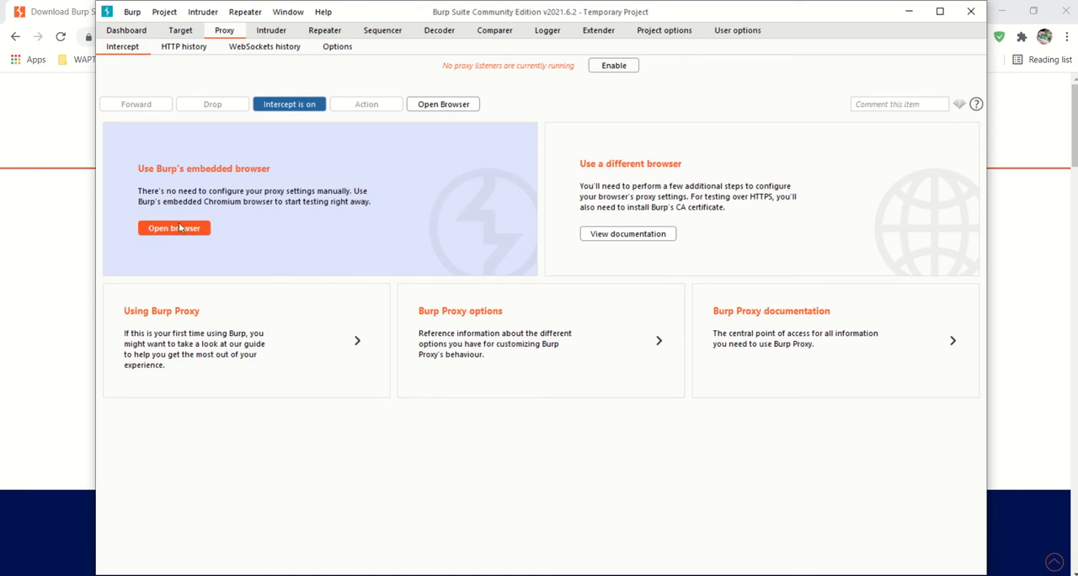
{"action": "left_click", "coordinate": [179, 227]}
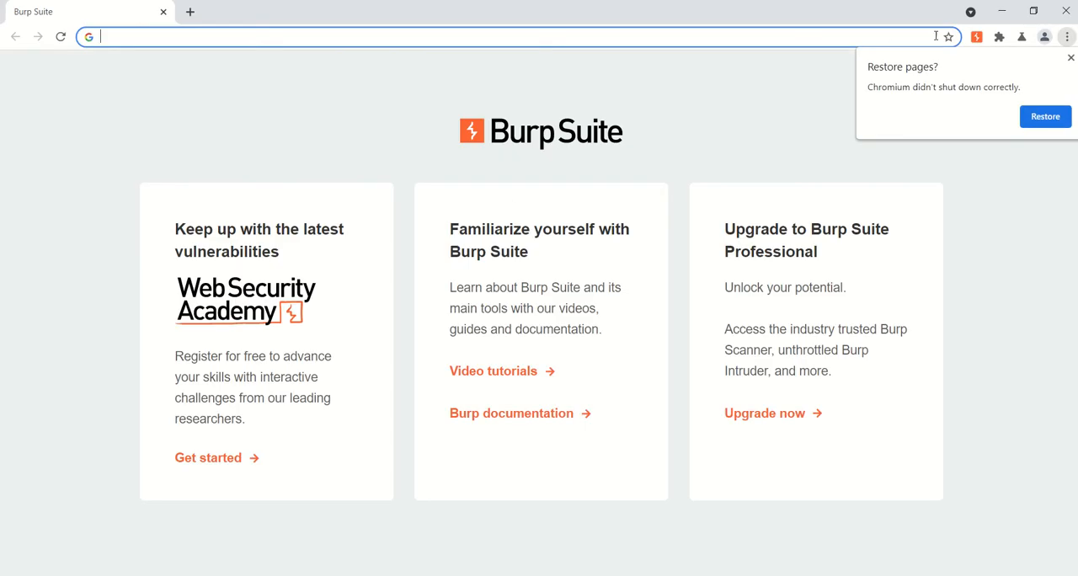
{"action": "left_click", "coordinate": [1070, 60]}
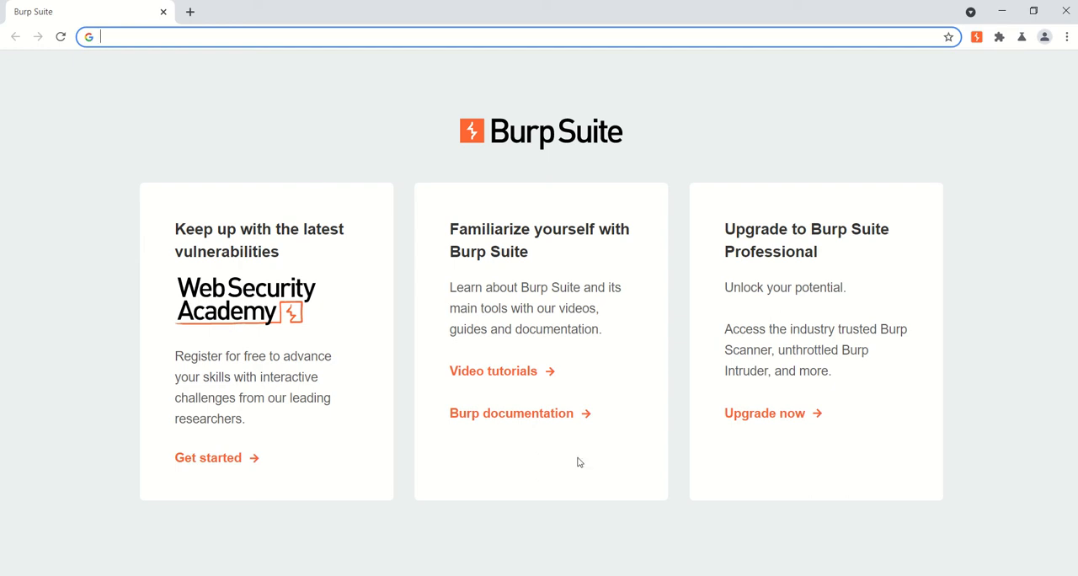
- Return to Burp Suite and add a proxy listener bound to port 1235 on loopback only
{"action": "left_click", "coordinate": [607, 575]}
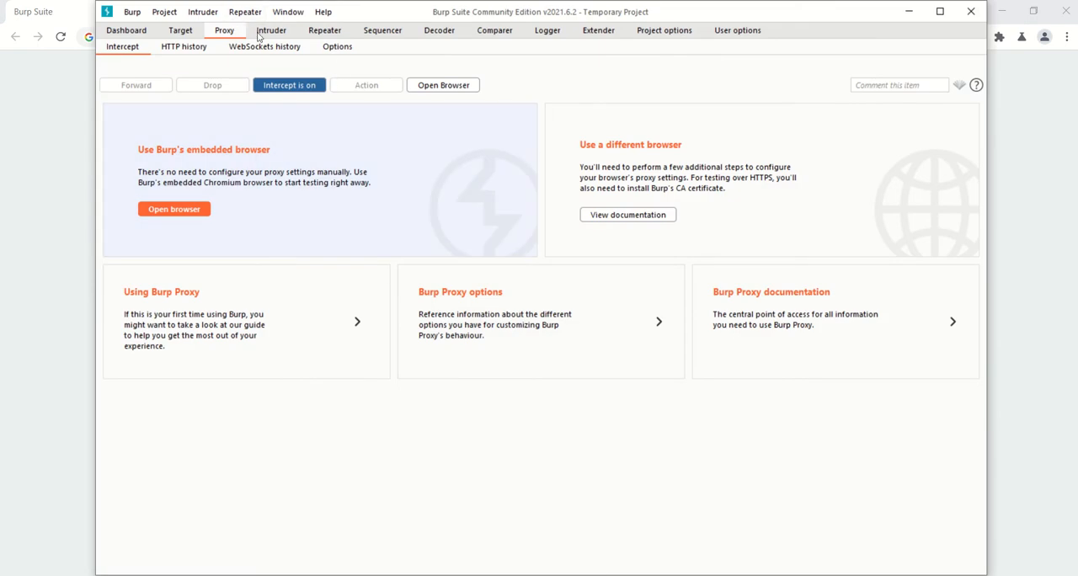
{"action": "left_click", "coordinate": [337, 49]}
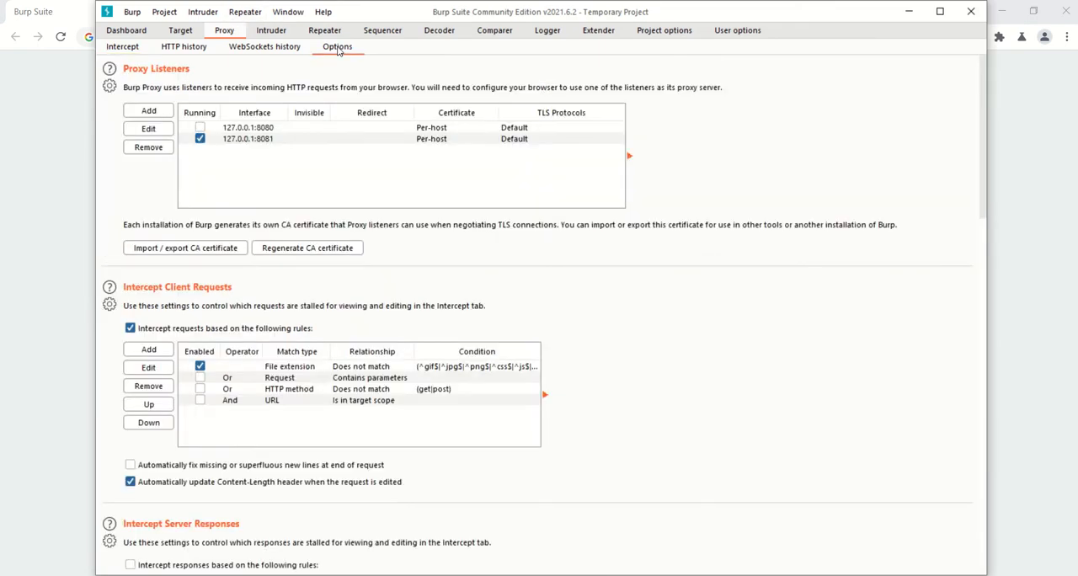
{"action": "left_click", "coordinate": [148, 110]}
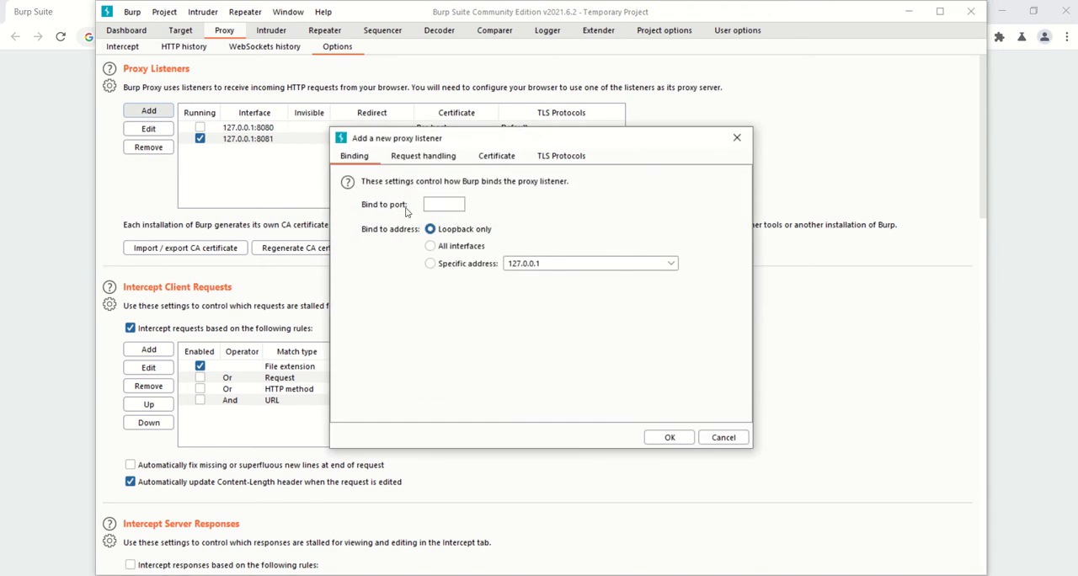
{"action": "left_click", "coordinate": [441, 203]}
{"action": "type", "text": "1235"}
{"action": "left_click", "coordinate": [669, 438]}
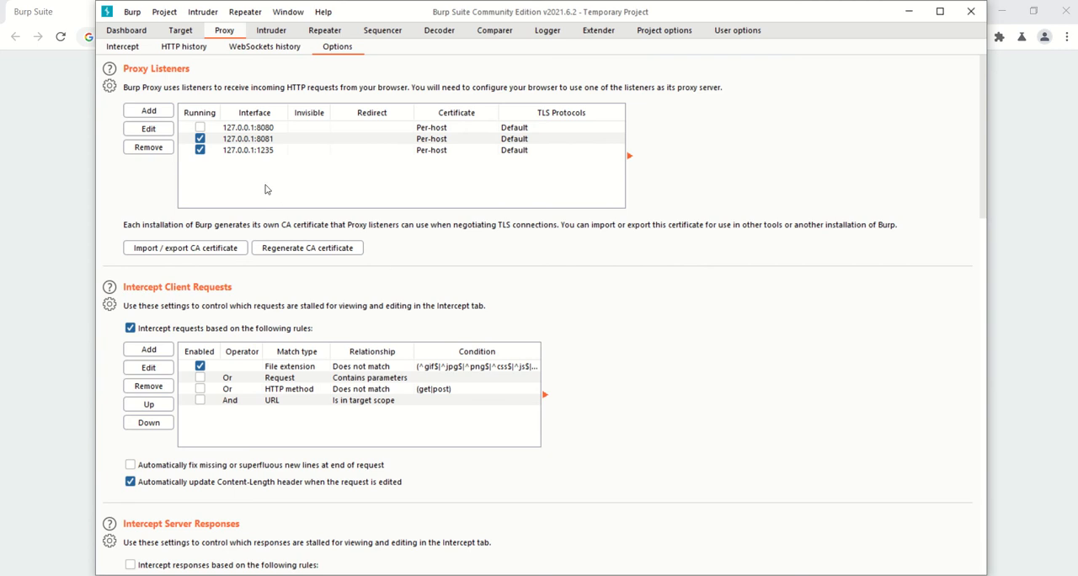
- Export Burp's CA certificate in DER format to the Documents folder as PortSwigger1.der
{"action": "left_click", "coordinate": [199, 249]}
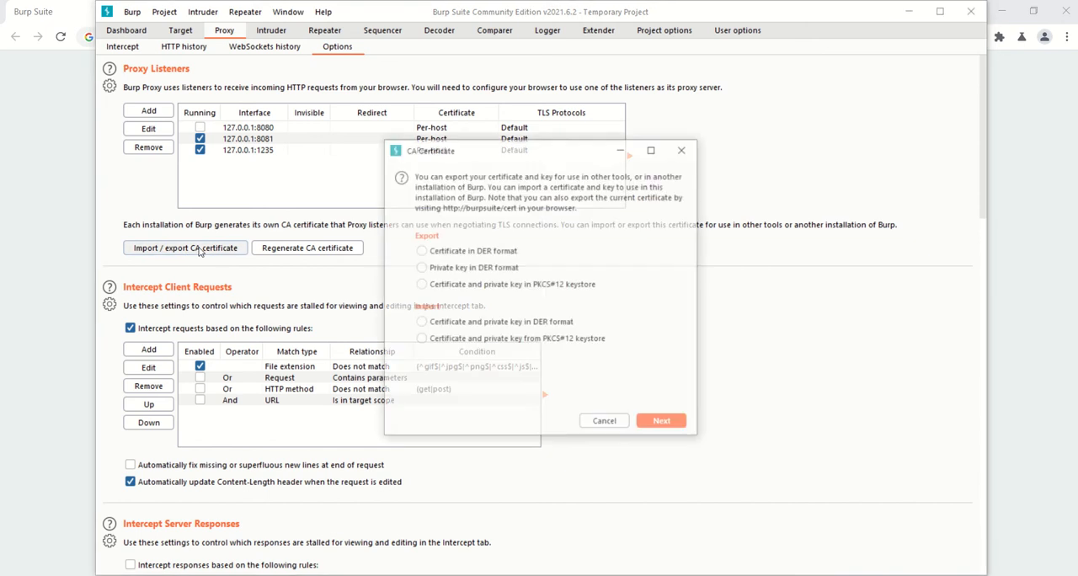
{"action": "left_click", "coordinate": [438, 254]}
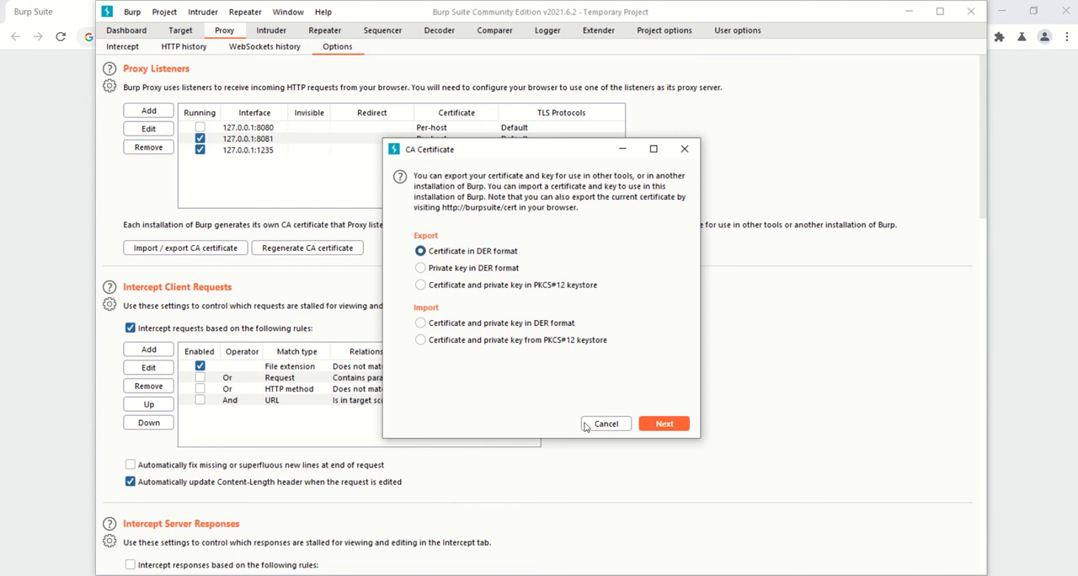
{"action": "left_click", "coordinate": [661, 425]}
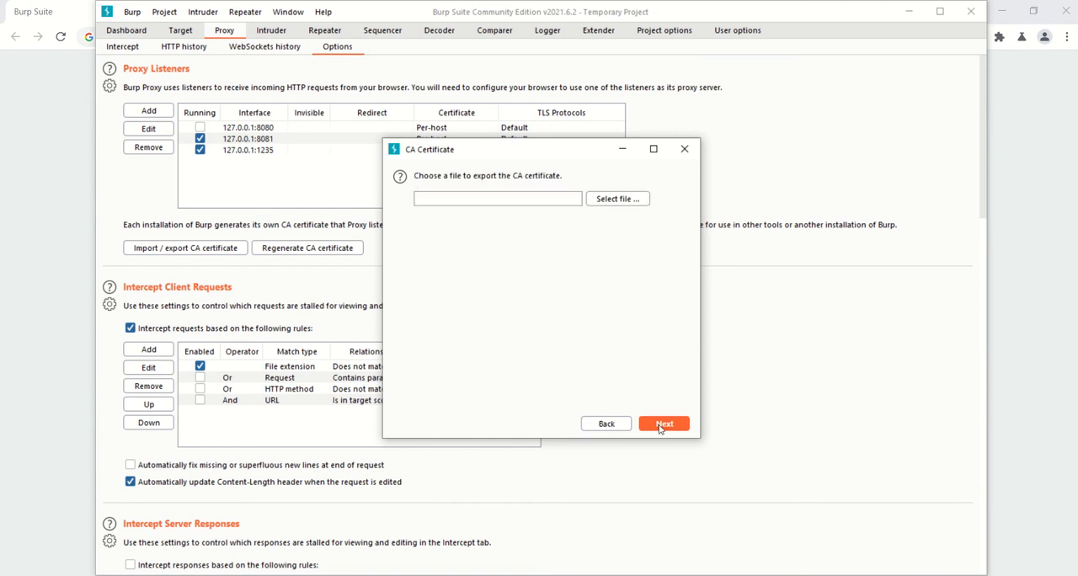
{"action": "left_click", "coordinate": [612, 202]}
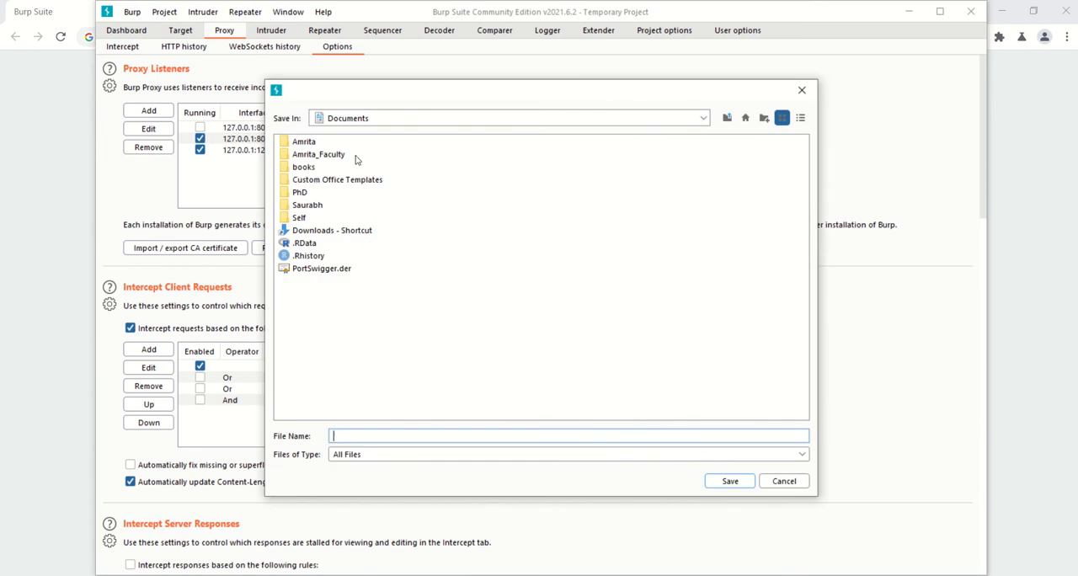
{"action": "left_click", "coordinate": [316, 269]}
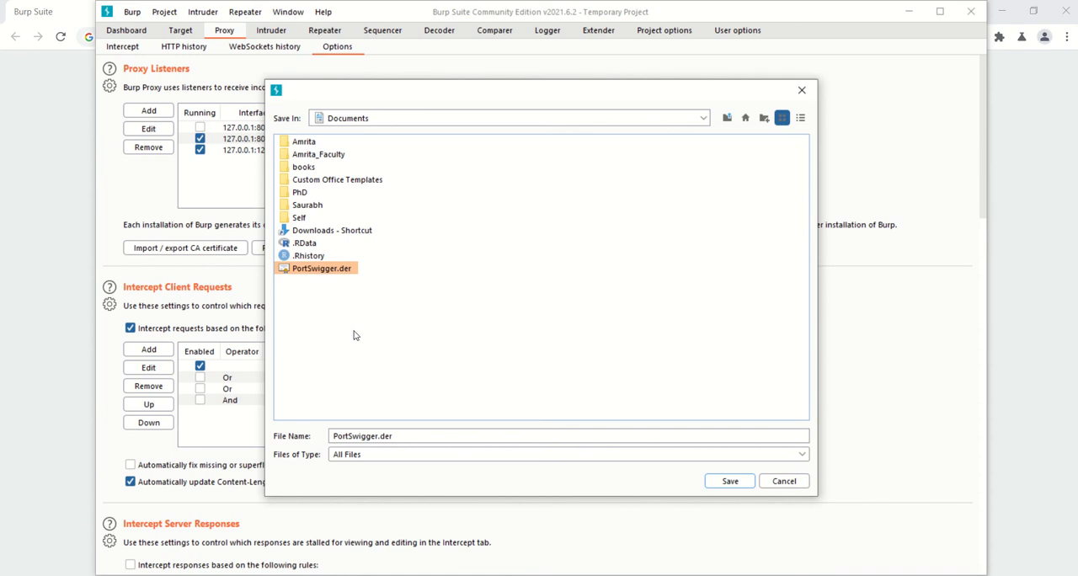
{"action": "left_click", "coordinate": [377, 436]}
{"action": "type", "text": "1"}
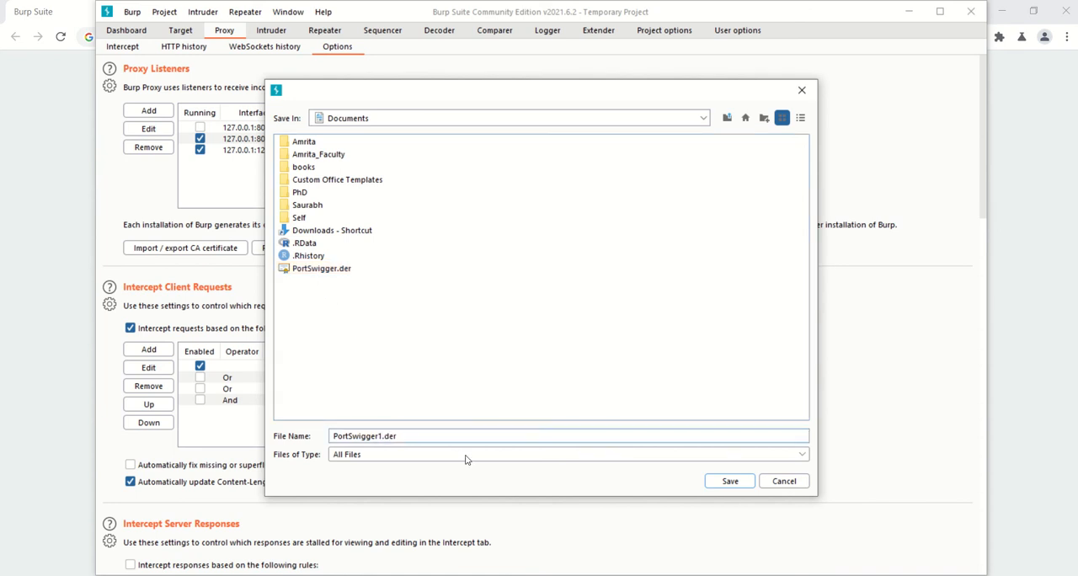
{"action": "left_click", "coordinate": [722, 481]}
{"action": "left_click", "coordinate": [667, 420]}
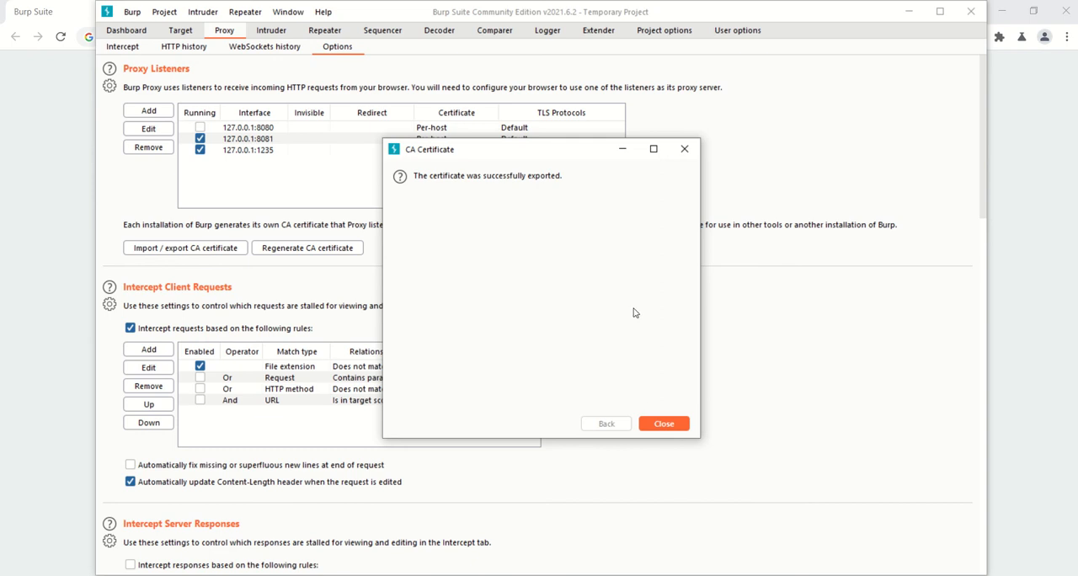
{"action": "left_click", "coordinate": [662, 425]}
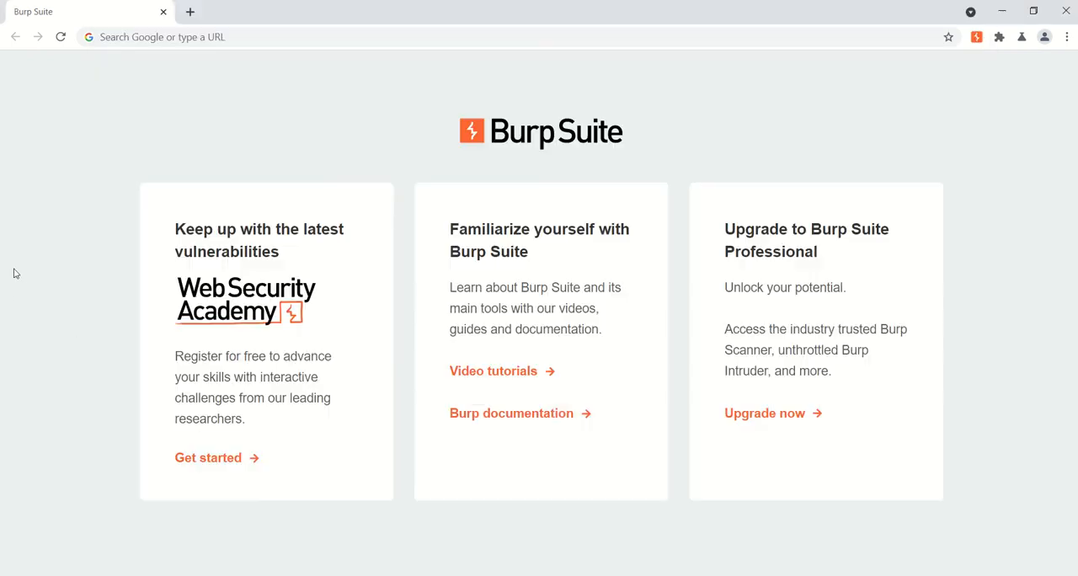
- Switch to Google Chrome, search its settings for "certi" in a new tab, and open certificate management under Security
{"action": "left_click", "coordinate": [15, 271]}
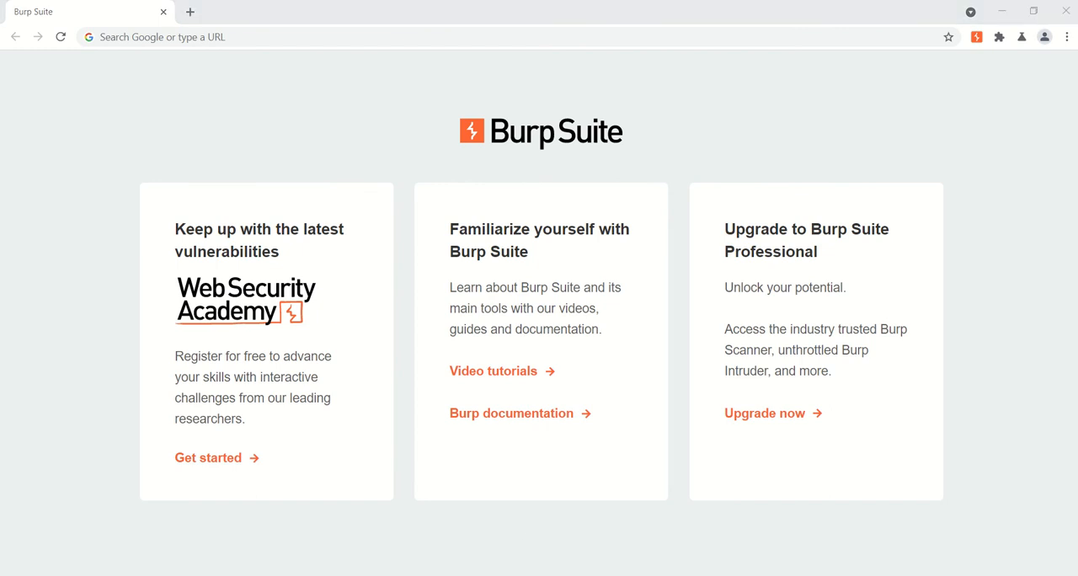
{"action": "key", "text": "alt+Tab"}
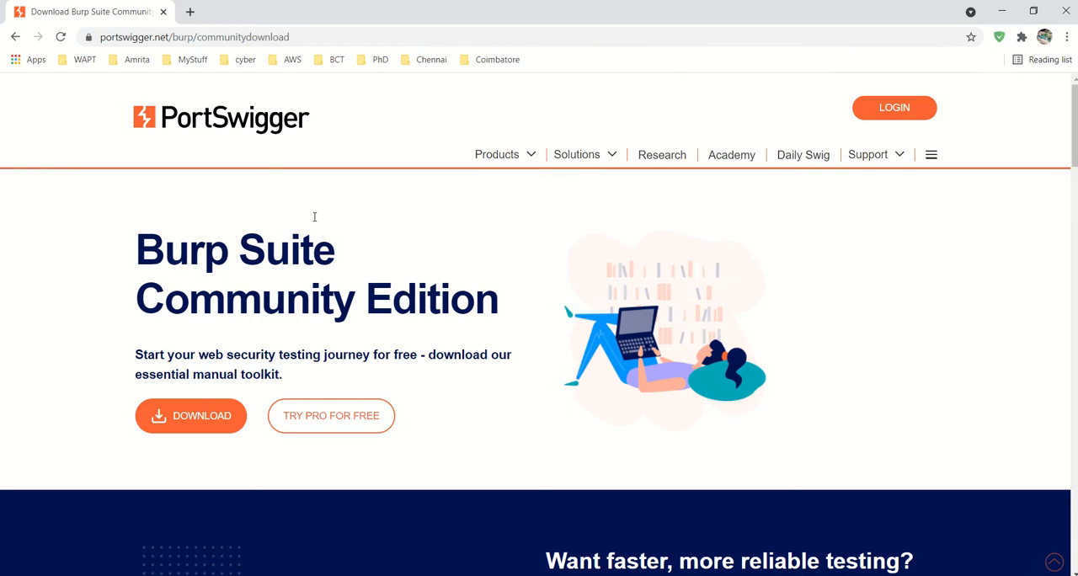
{"action": "left_click", "coordinate": [191, 14]}
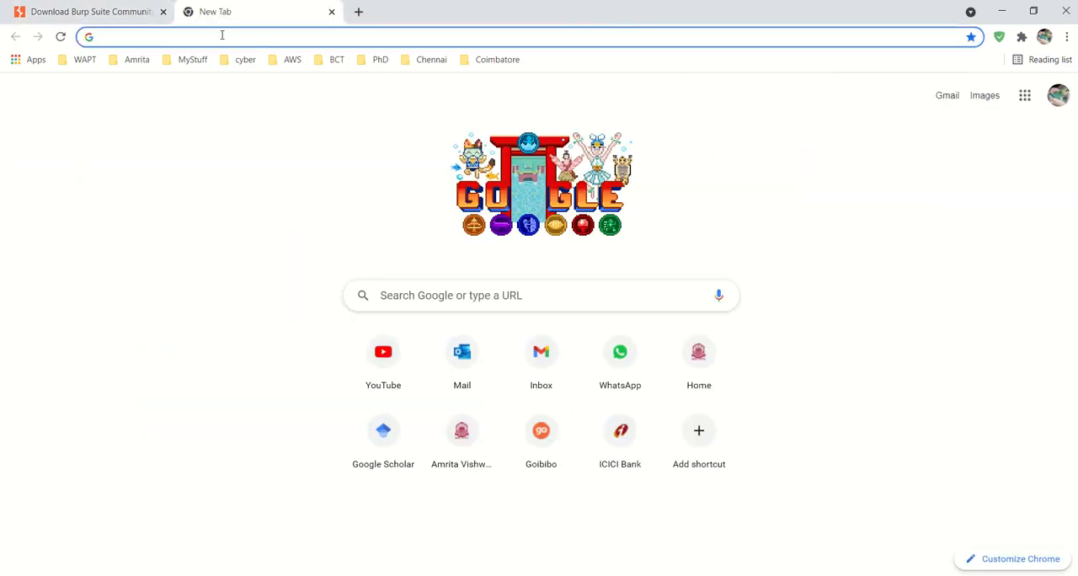
{"action": "left_click", "coordinate": [1067, 37]}
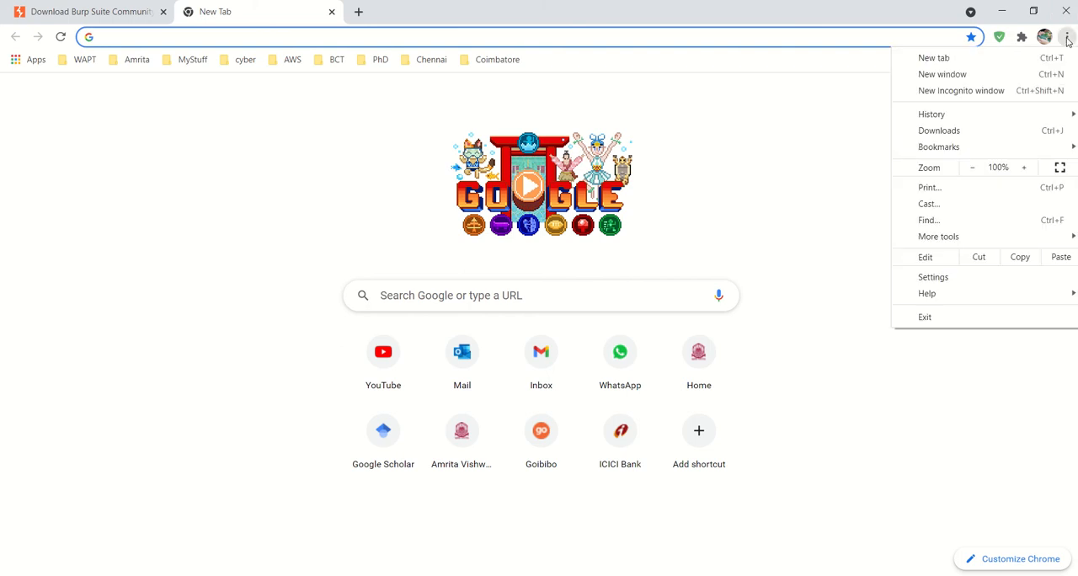
{"action": "left_click", "coordinate": [933, 277]}
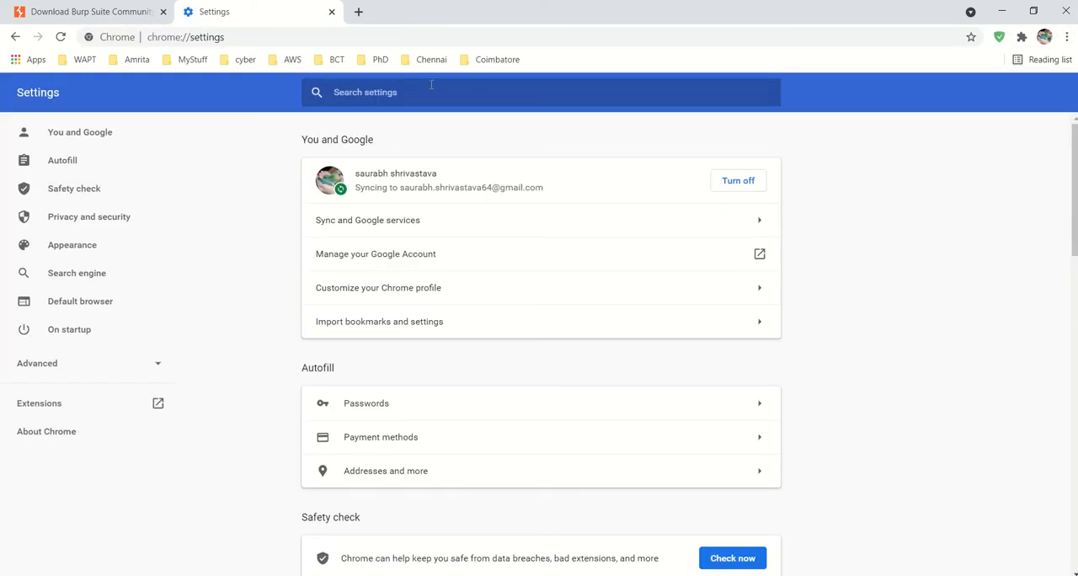
{"action": "type", "text": "certi"}
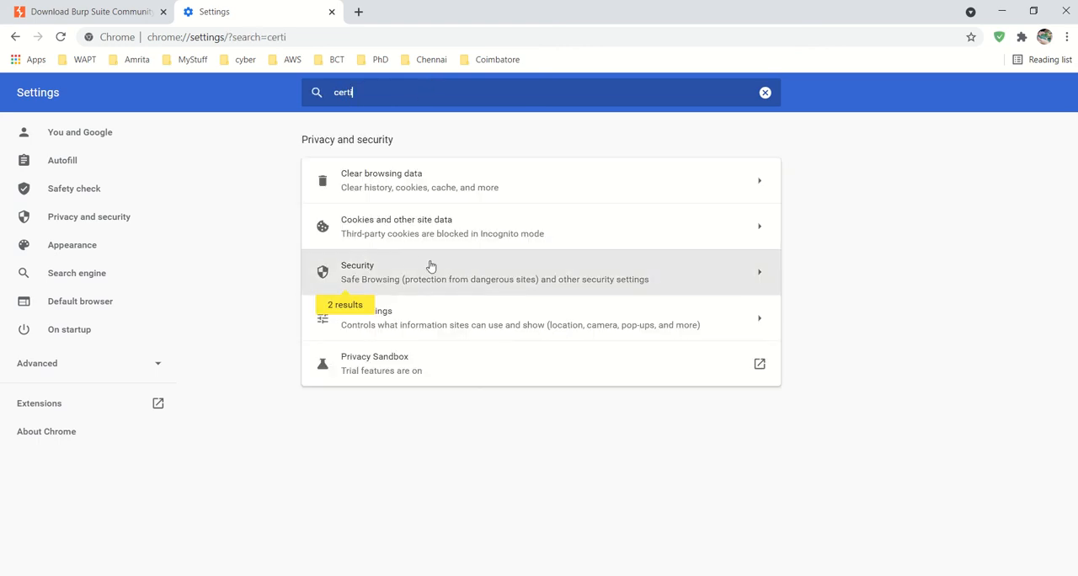
{"action": "left_click", "coordinate": [430, 266]}
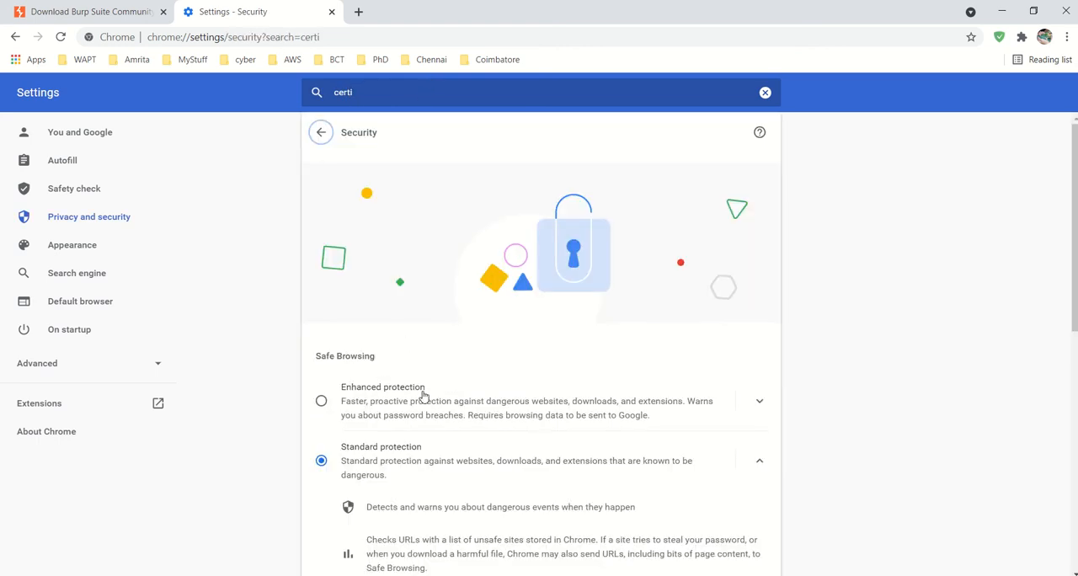
{"action": "scroll", "coordinate": [423, 397], "scroll_direction": "down", "scroll_amount": 2}
{"action": "scroll", "coordinate": [424, 396], "scroll_direction": "down", "scroll_amount": 4}
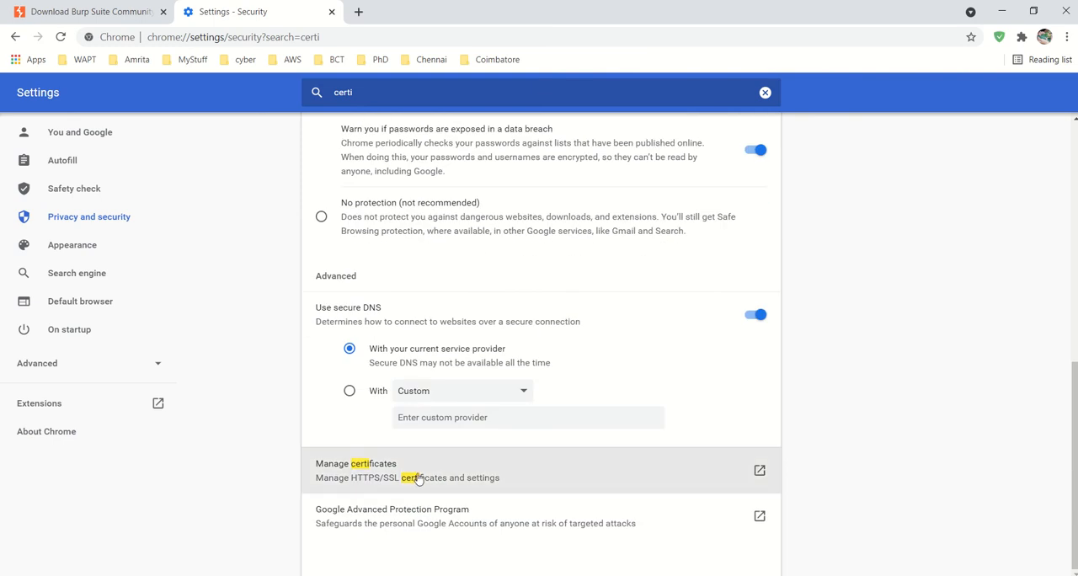
{"action": "left_click", "coordinate": [755, 472]}
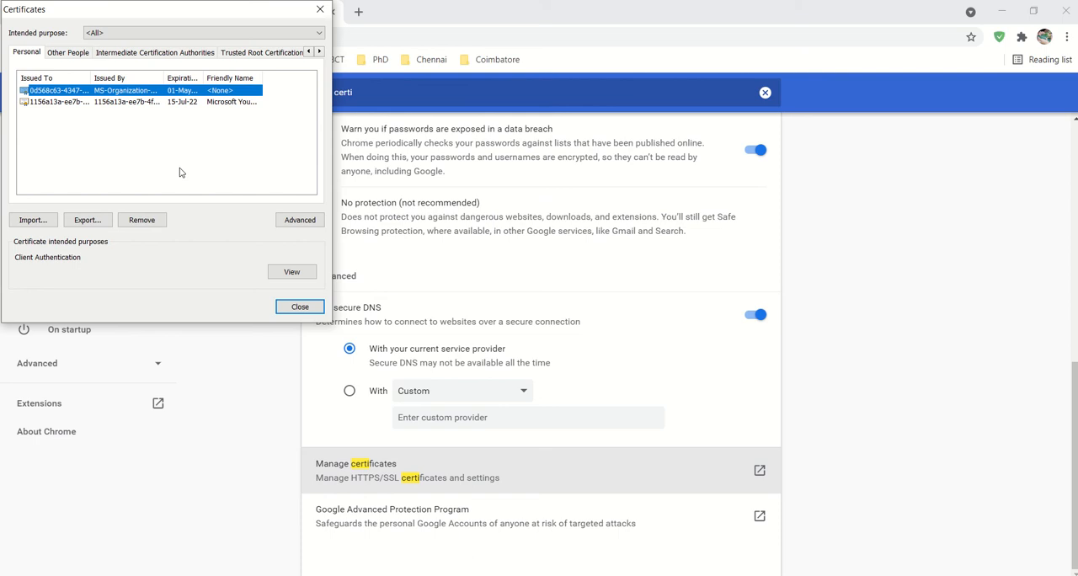
- Start importing a certificate into the Trusted Root Certification Authorities store and proceed to the file selection
{"action": "left_click", "coordinate": [250, 53]}
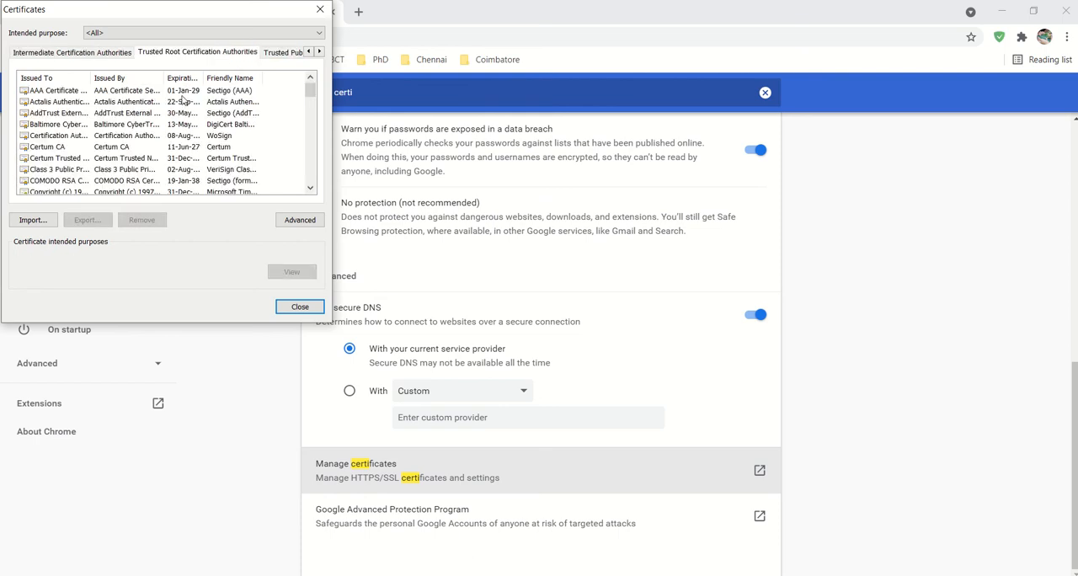
{"action": "left_click", "coordinate": [32, 219]}
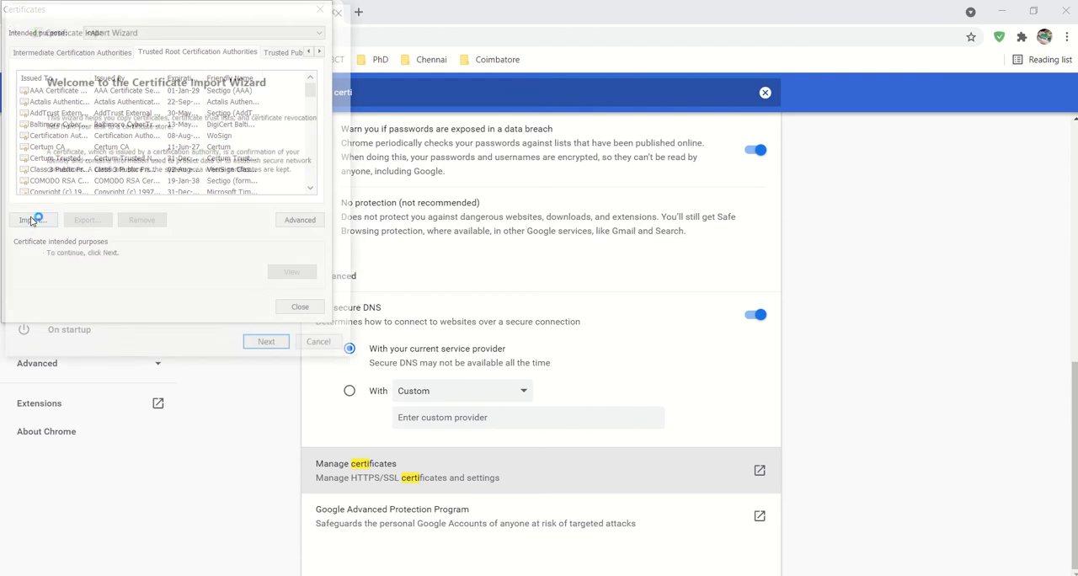
{"action": "left_click", "coordinate": [266, 347]}
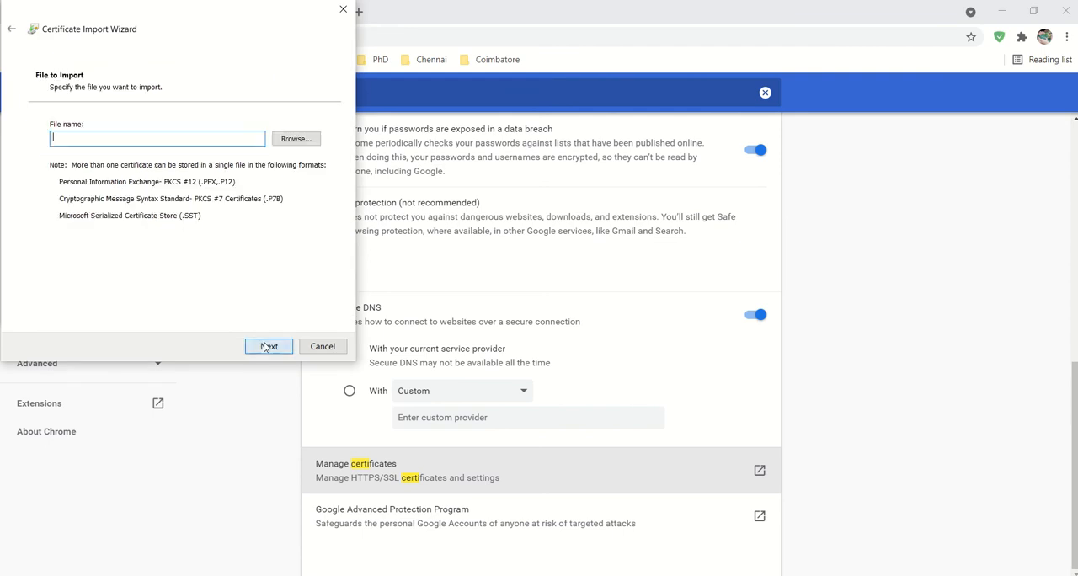
{"action": "left_click", "coordinate": [296, 143]}
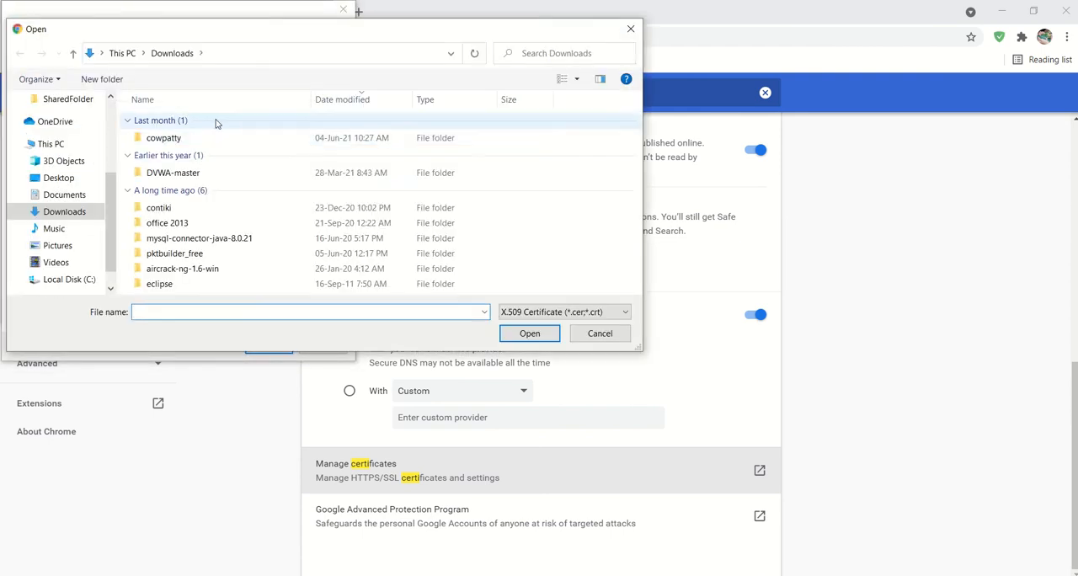
{"action": "left_click", "coordinate": [63, 194]}
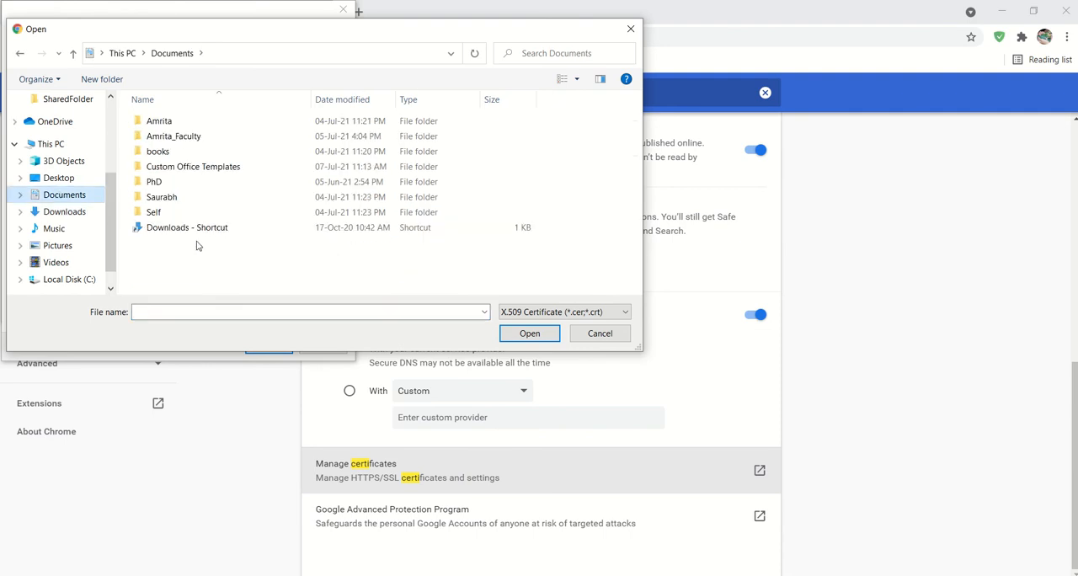
{"action": "left_click", "coordinate": [73, 213]}
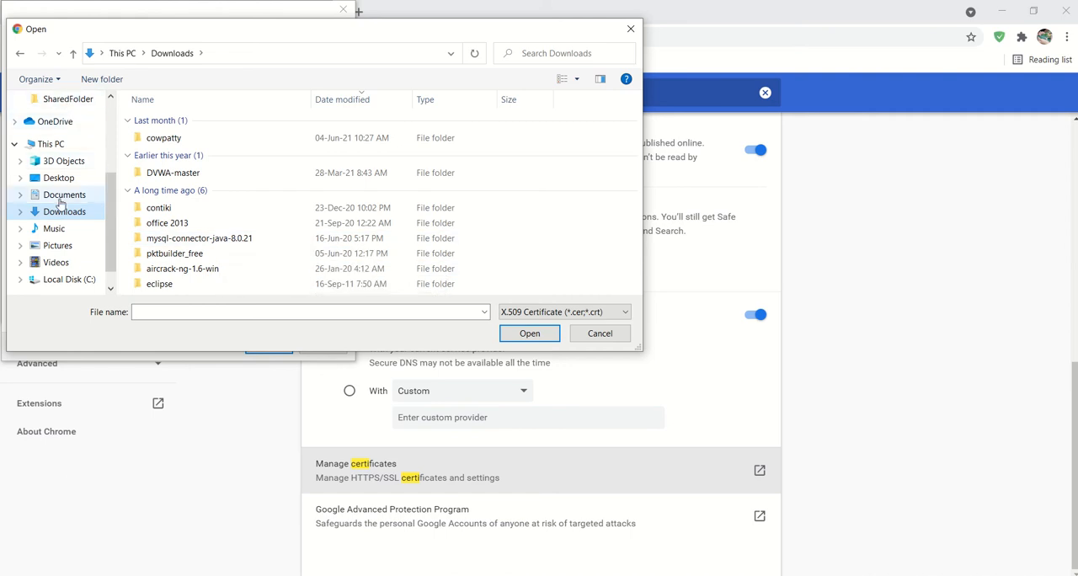
{"action": "left_click", "coordinate": [578, 333]}
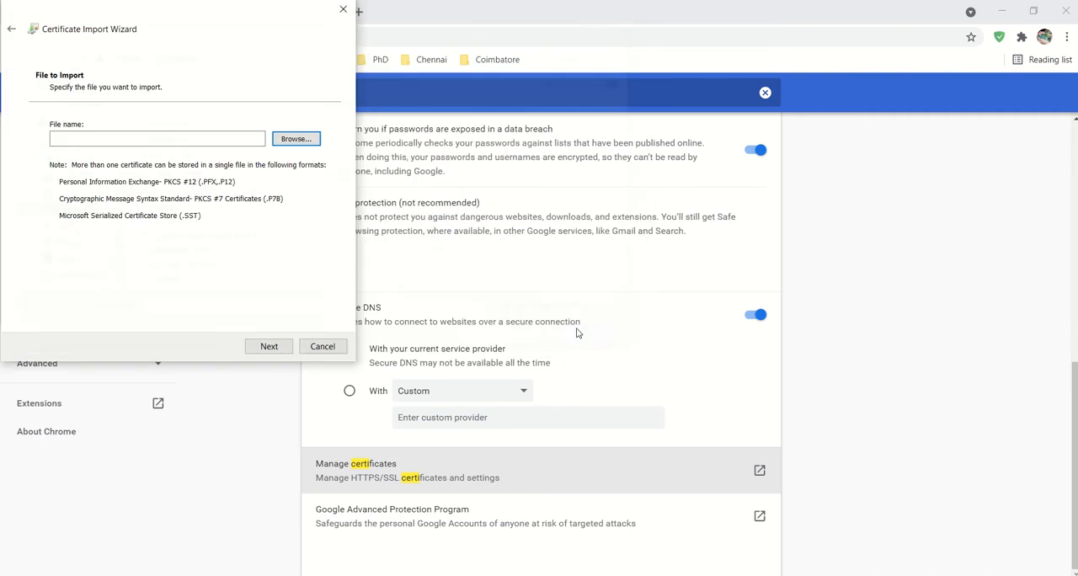
- Choose PortSwigger1.der from the Documents folder as the file to import, with the file type filter set to All Files
{"action": "left_click", "coordinate": [293, 141]}
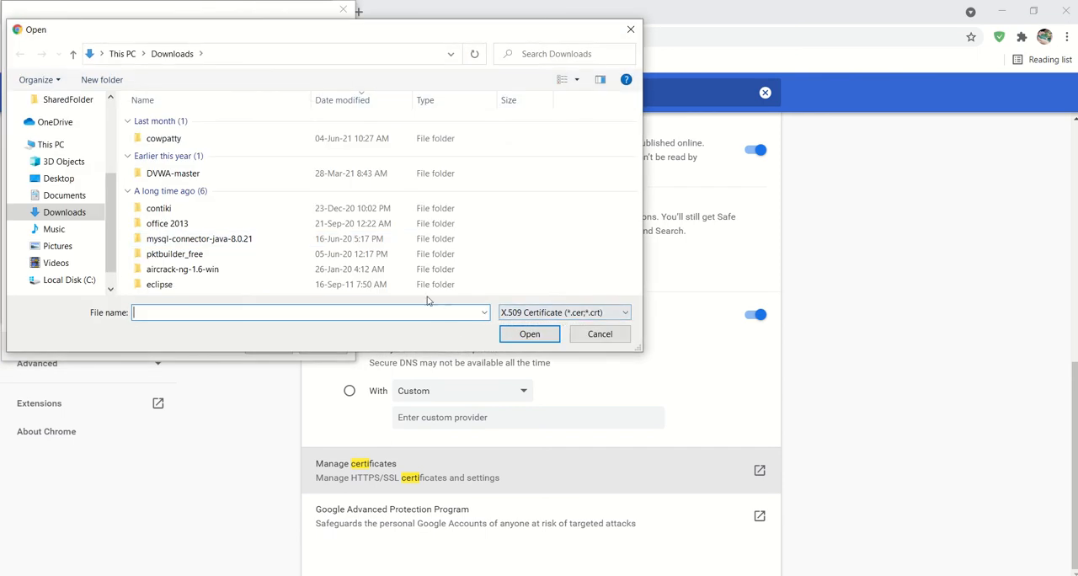
{"action": "left_click", "coordinate": [59, 196]}
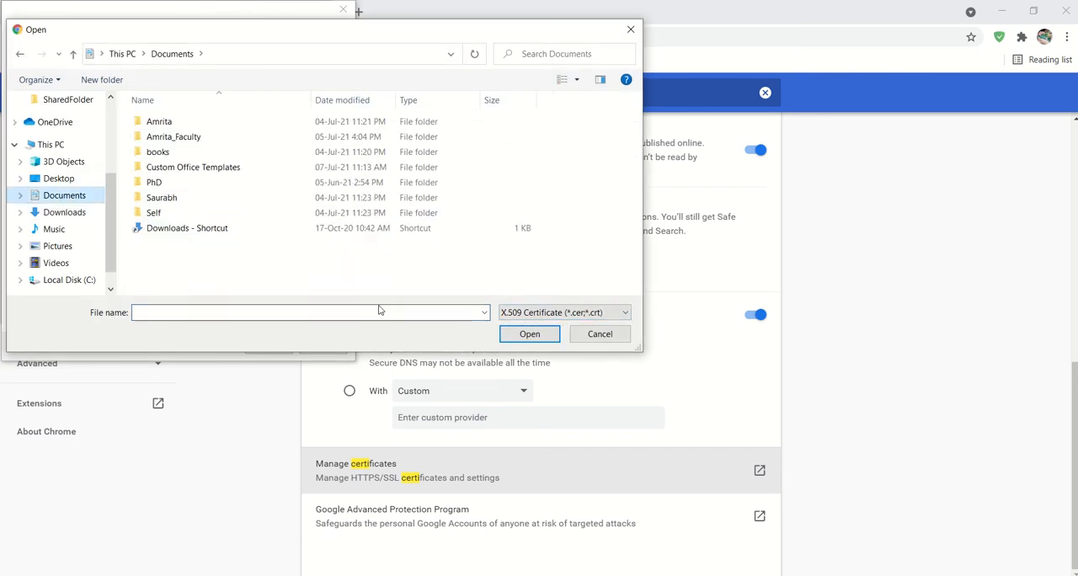
{"action": "left_click", "coordinate": [530, 312]}
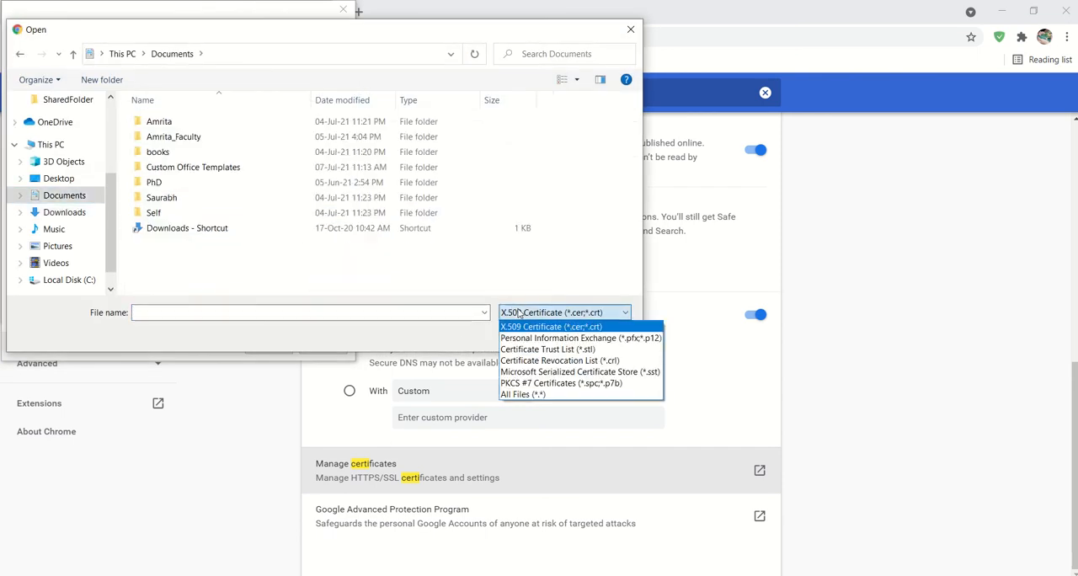
{"action": "left_click", "coordinate": [529, 395]}
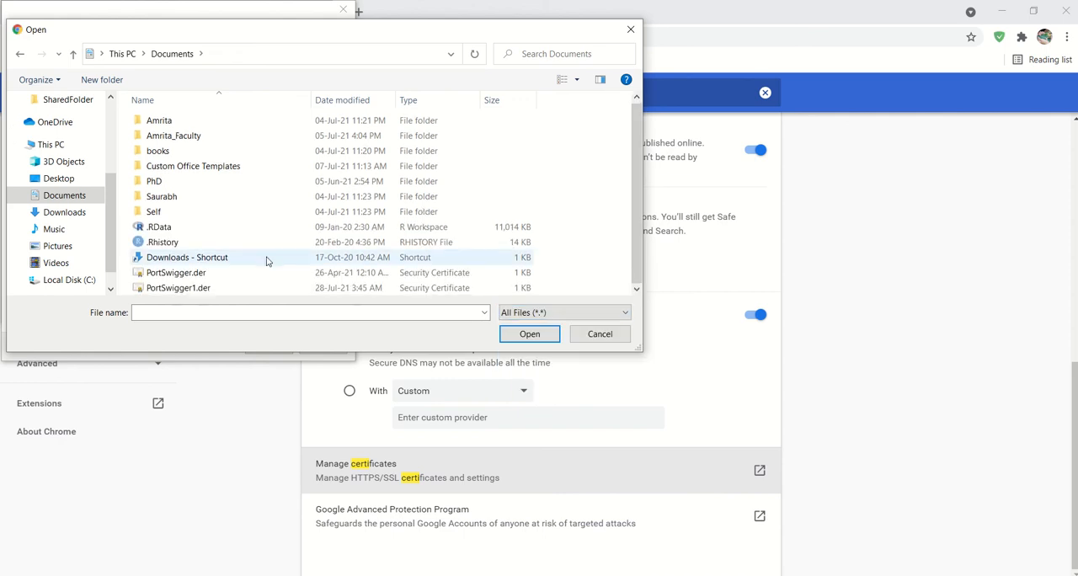
{"action": "left_click", "coordinate": [184, 289]}
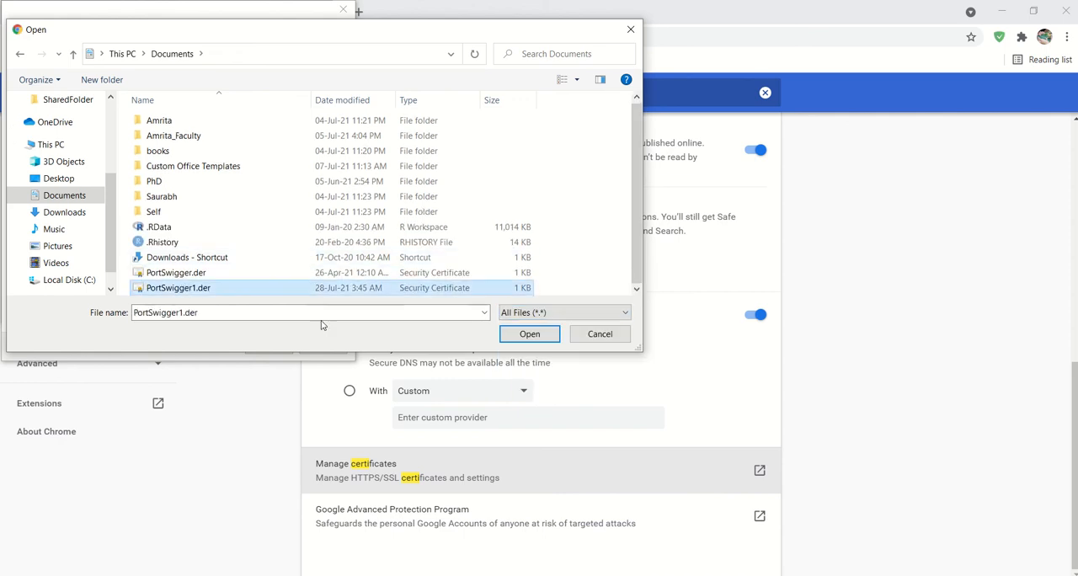
{"action": "left_click", "coordinate": [526, 333]}
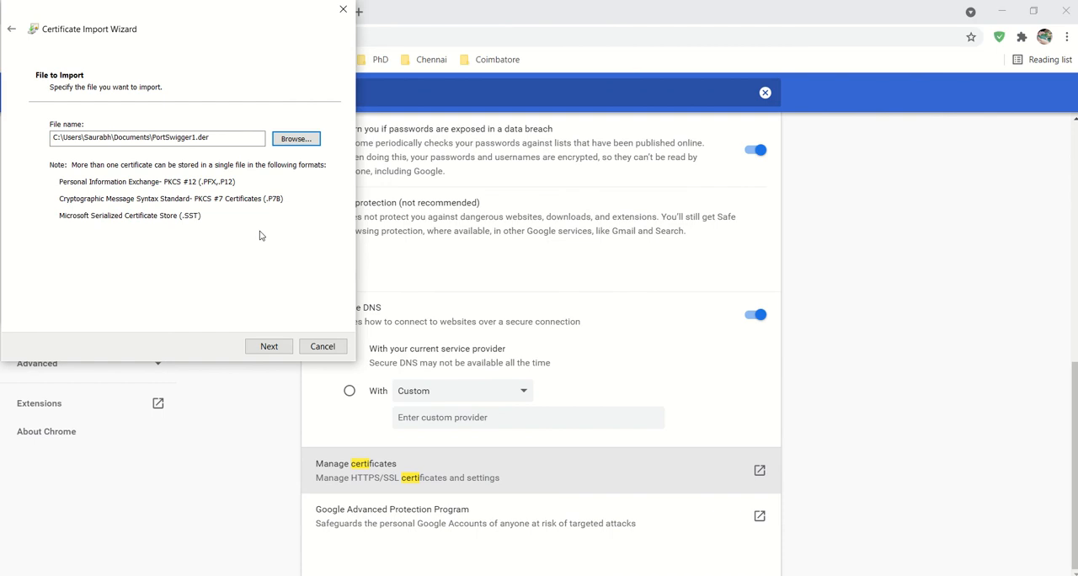
- Complete the import with Trusted Root Certification Authorities as the certificate store and close the Certificates window
{"action": "left_click", "coordinate": [277, 347]}
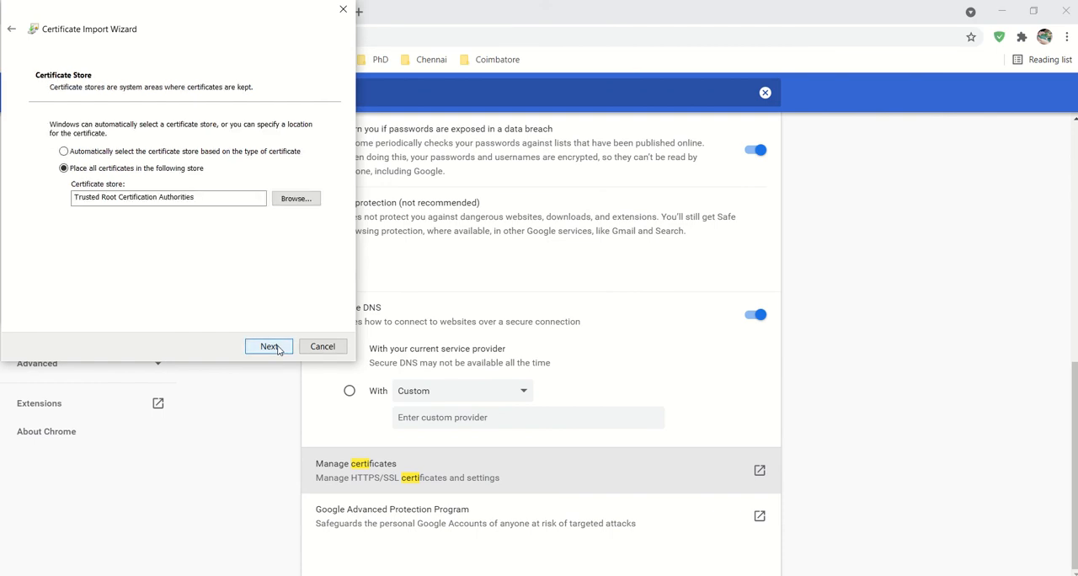
{"action": "left_click", "coordinate": [269, 346]}
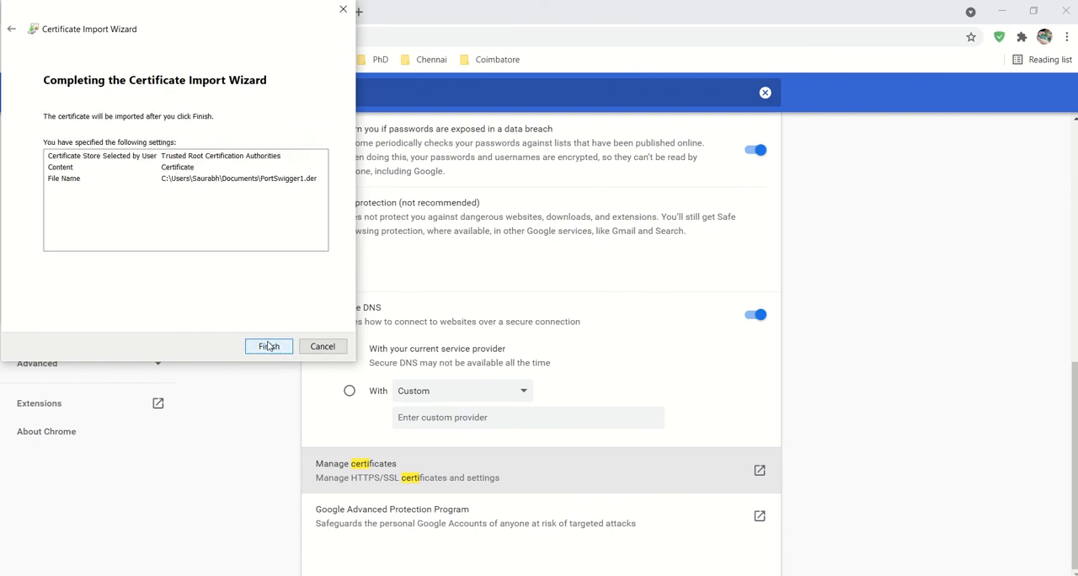
{"action": "left_click", "coordinate": [270, 346]}
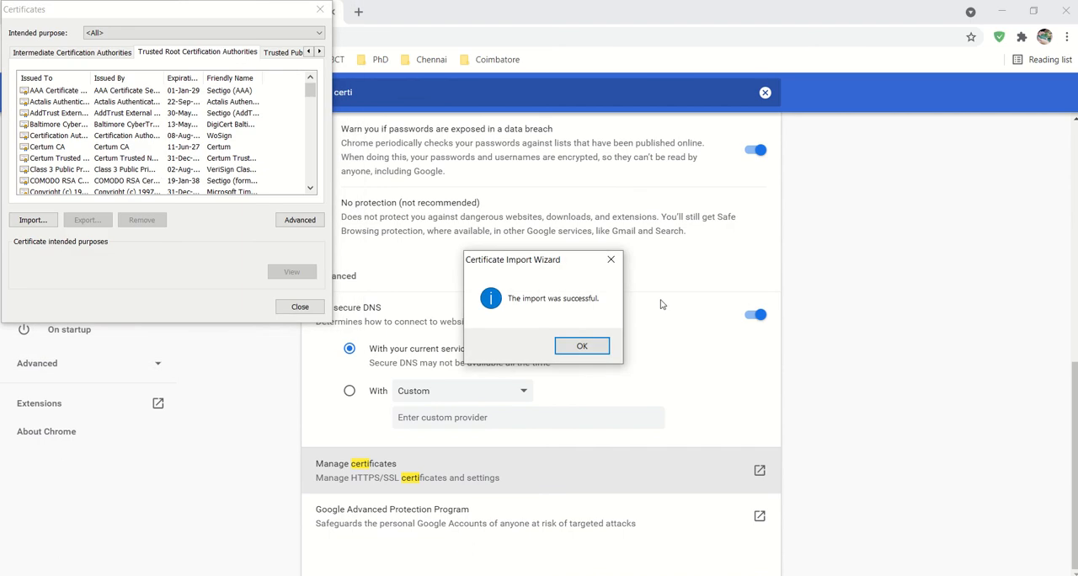
{"action": "left_click", "coordinate": [582, 346]}
{"action": "left_click", "coordinate": [319, 10]}
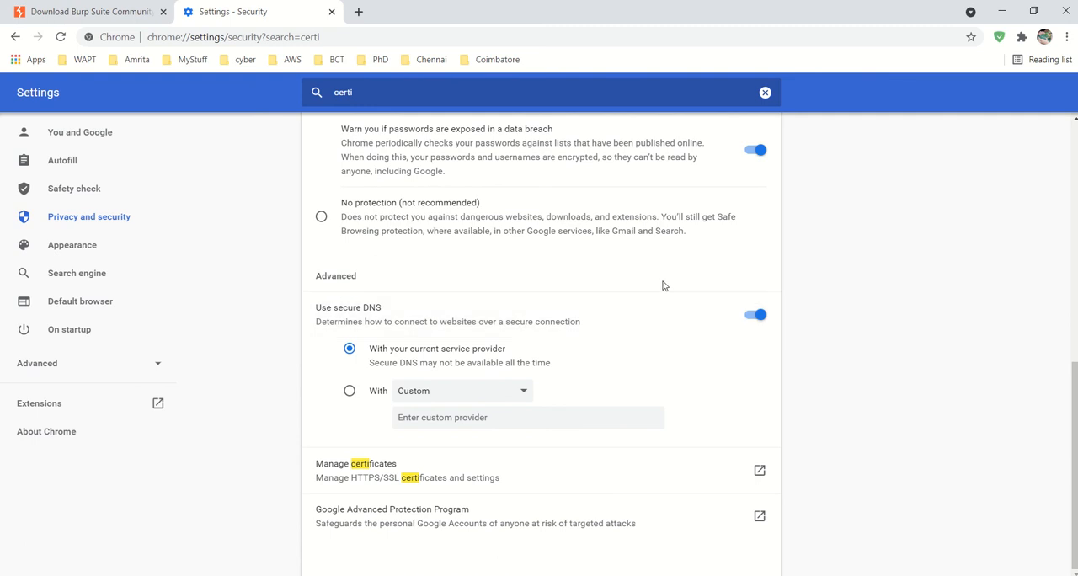
- Replace the Chrome settings search with "proxy" and open the computer's proxy settings
{"action": "left_click", "coordinate": [764, 93]}
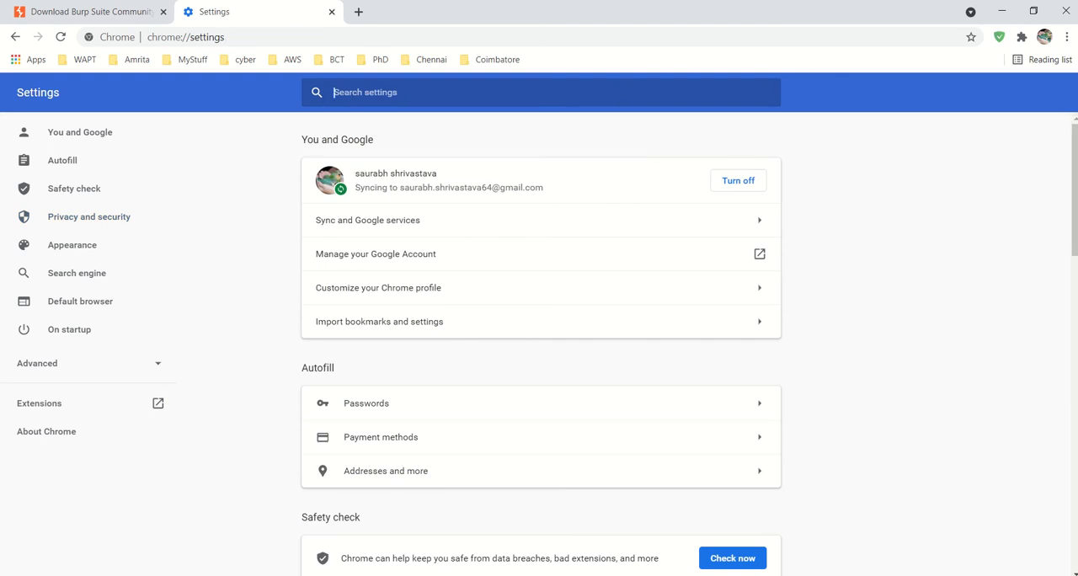
{"action": "key", "text": "alt+Tab"}
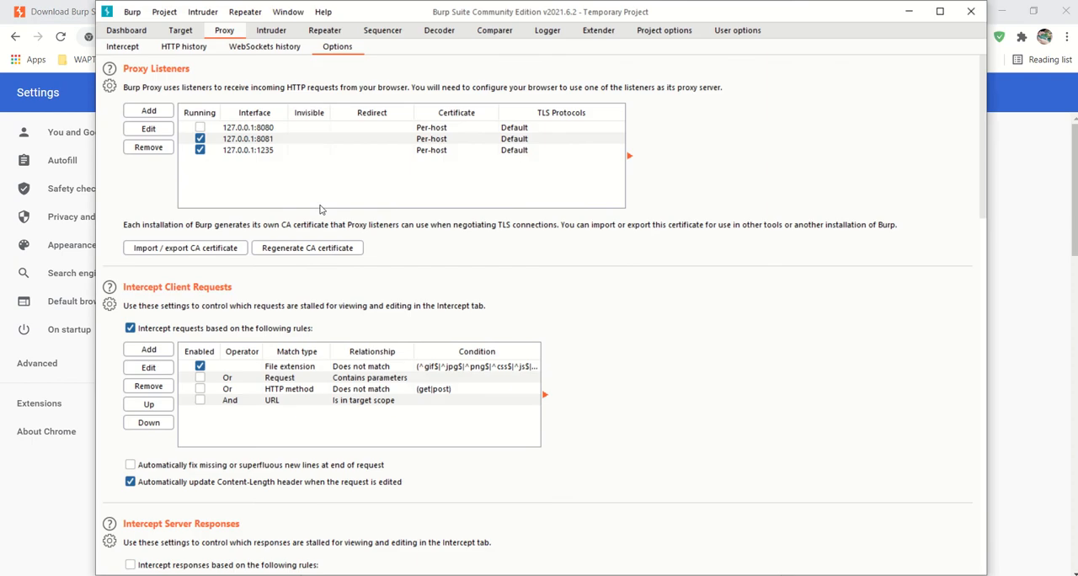
{"action": "left_click", "coordinate": [918, 7]}
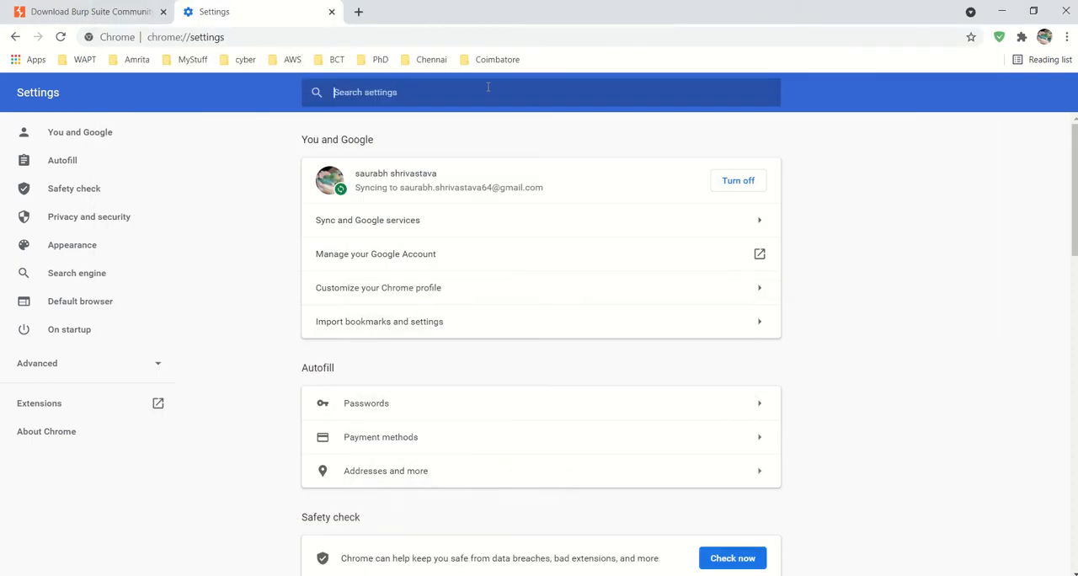
{"action": "type", "text": "pro"}
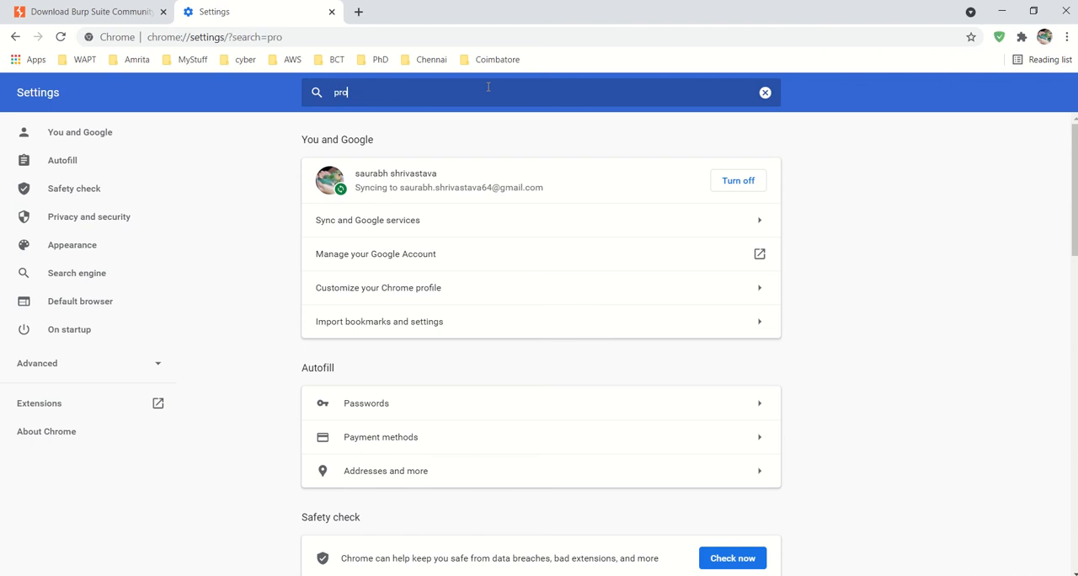
{"action": "type", "text": "xy"}
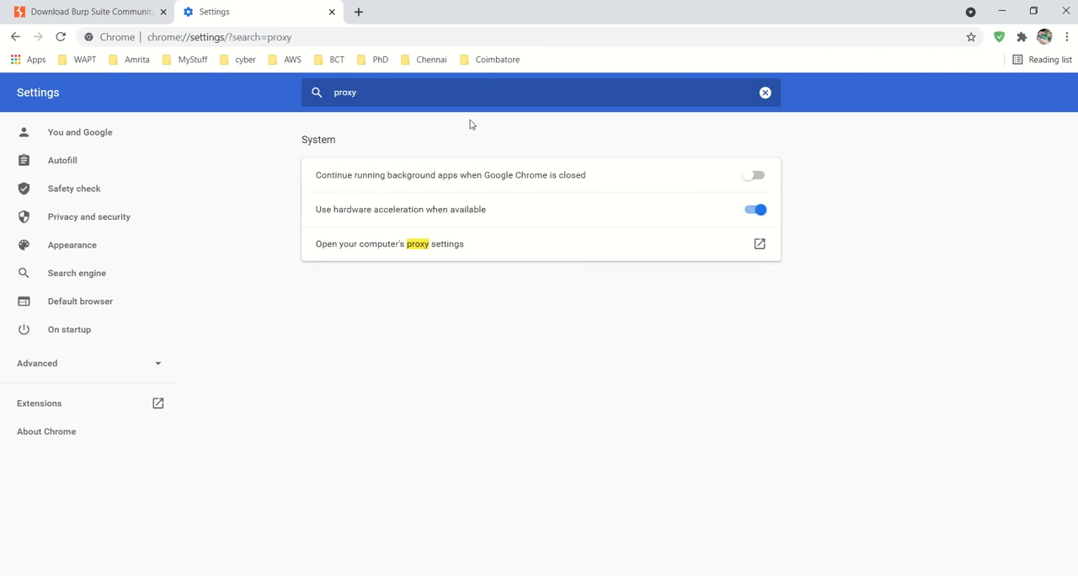
{"action": "left_click", "coordinate": [404, 247]}
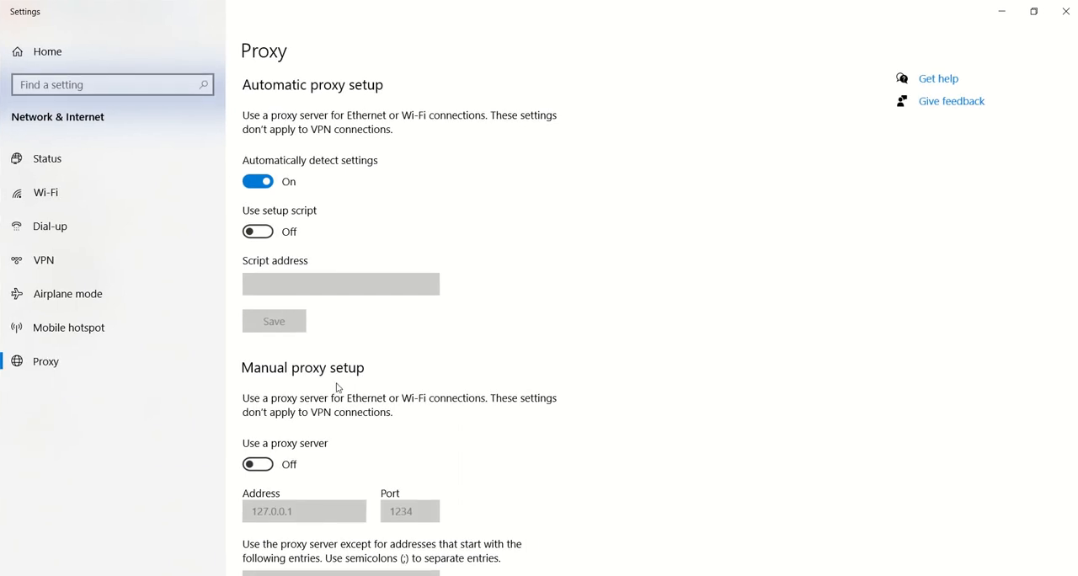
- Turn on the manual proxy server in Windows and set its port to 1235
{"action": "scroll", "coordinate": [337, 388], "scroll_direction": "down", "scroll_amount": 3}
{"action": "scroll", "coordinate": [338, 387], "scroll_direction": "up", "scroll_amount": 1}
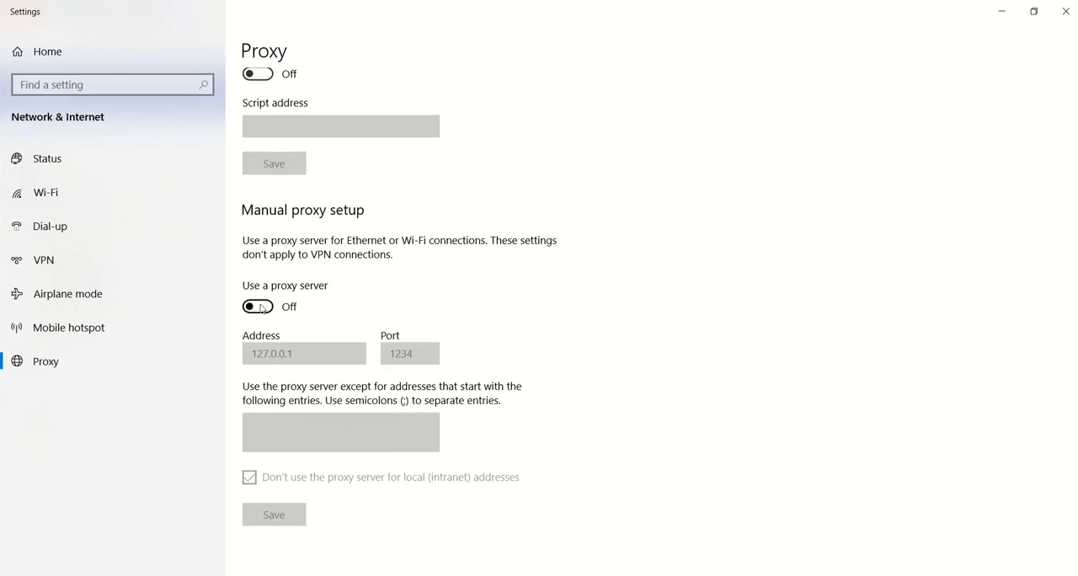
{"action": "left_click", "coordinate": [260, 307]}
{"action": "left_click", "coordinate": [420, 361]}
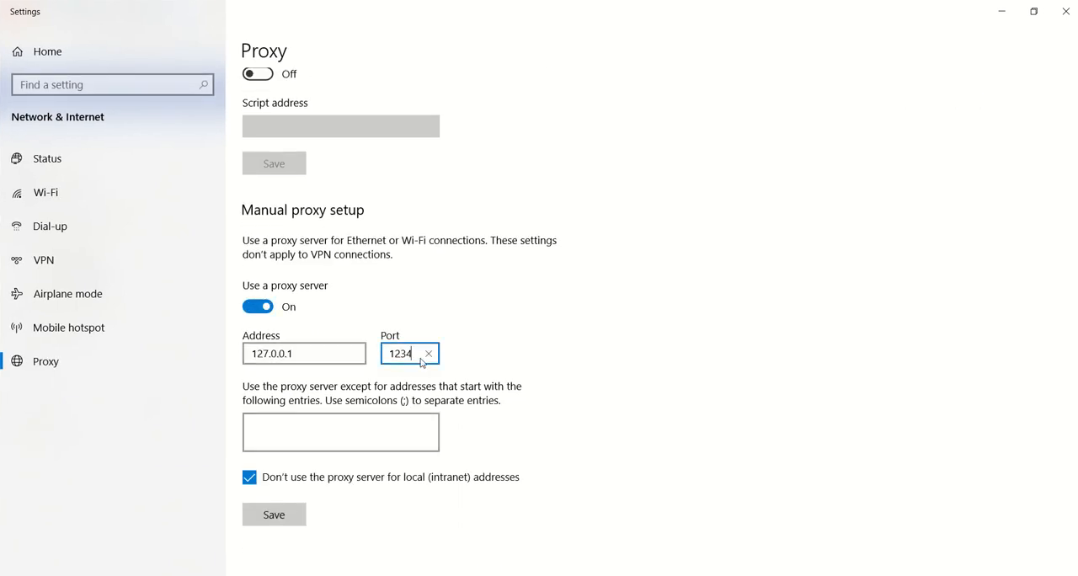
{"action": "type", "text": "5"}
{"action": "key", "text": "BackSpace"}
{"action": "key", "text": "BackSpace"}
{"action": "type", "text": "5"}
- Check the listener port in Burp Suite, then save the Windows proxy settings and close them
{"action": "key", "text": "alt+Tab"}
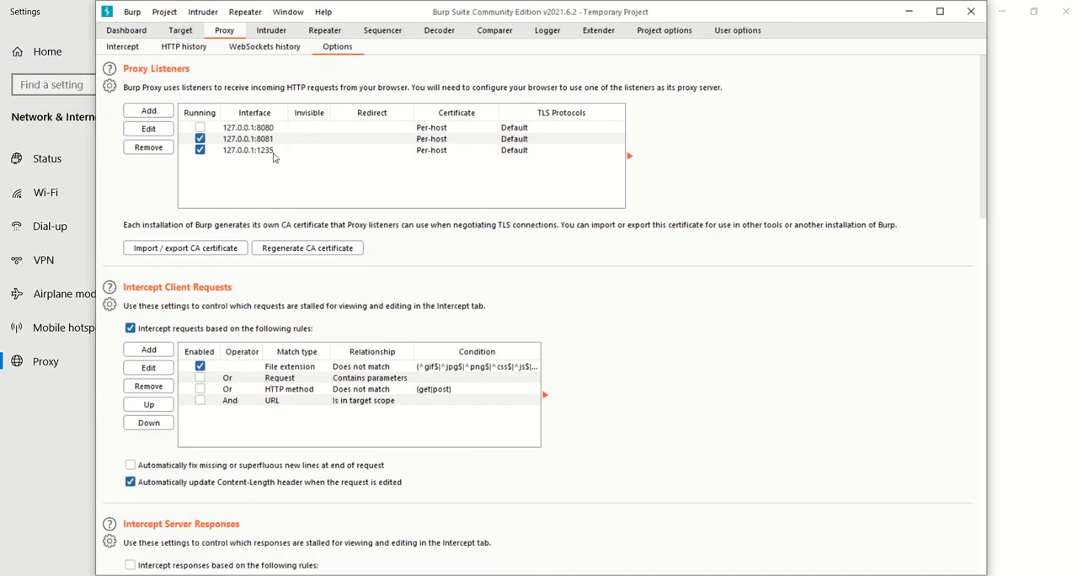
{"action": "left_click", "coordinate": [49, 489]}
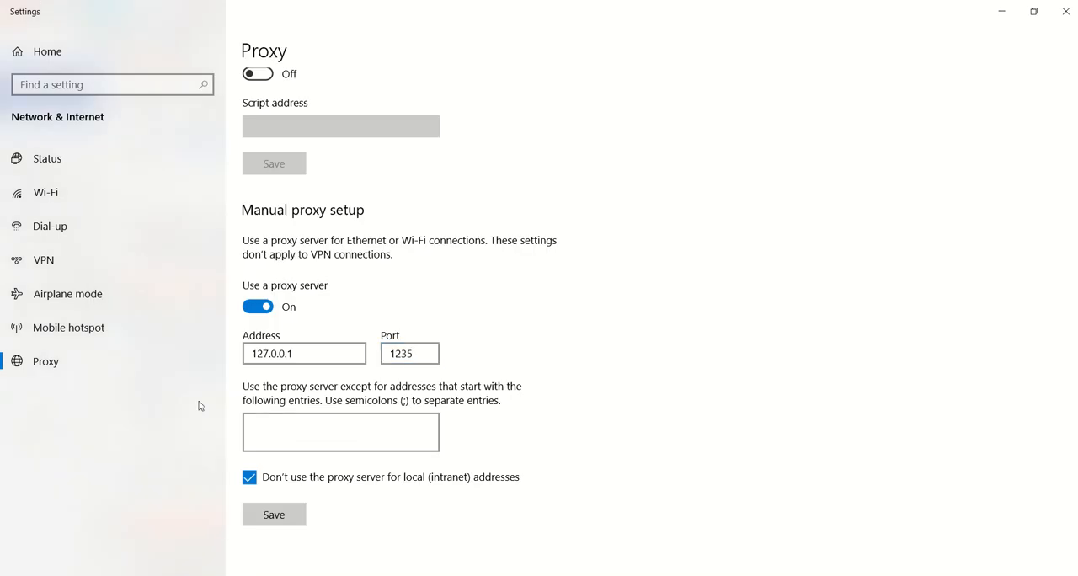
{"action": "left_click", "coordinate": [270, 517]}
{"action": "left_click", "coordinate": [1063, 15]}
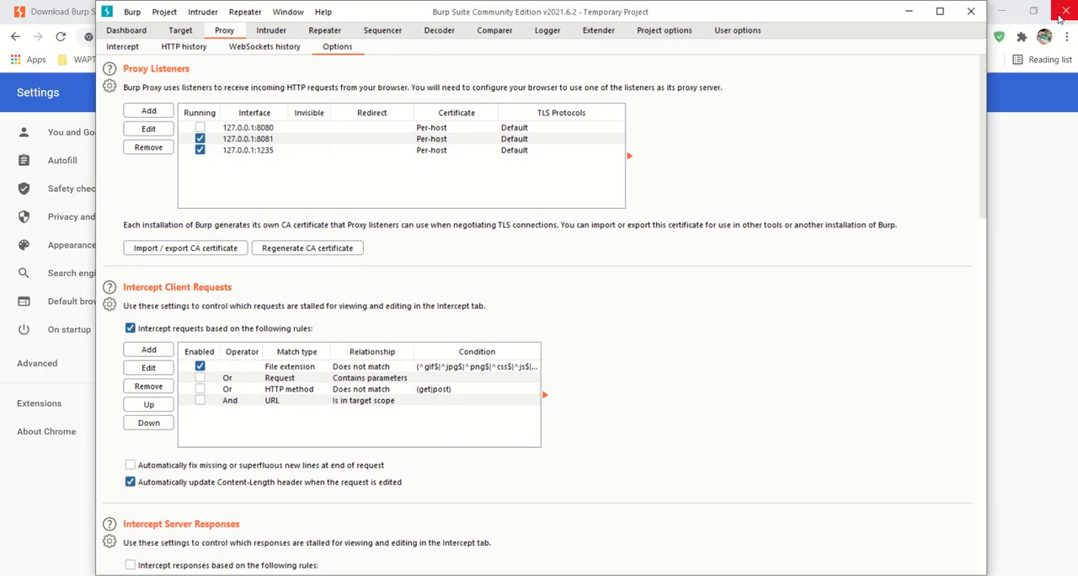
- Return to Chrome and open a new tab ready for entering an address
{"action": "left_click", "coordinate": [1042, 211]}
{"action": "key", "text": "ctrl+a"}
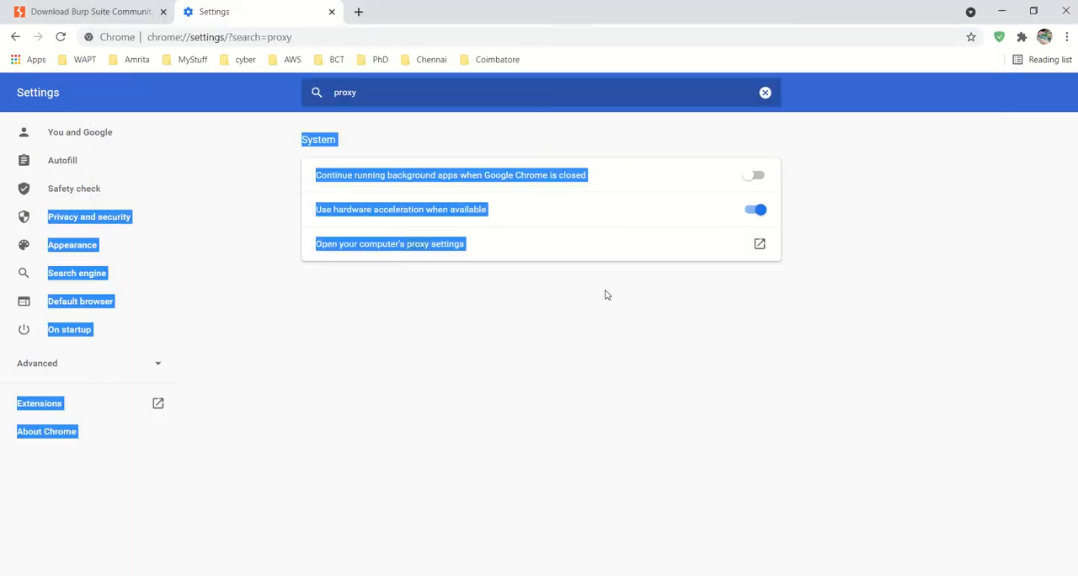
{"action": "left_click", "coordinate": [359, 11]}
{"action": "left_click", "coordinate": [359, 37]}
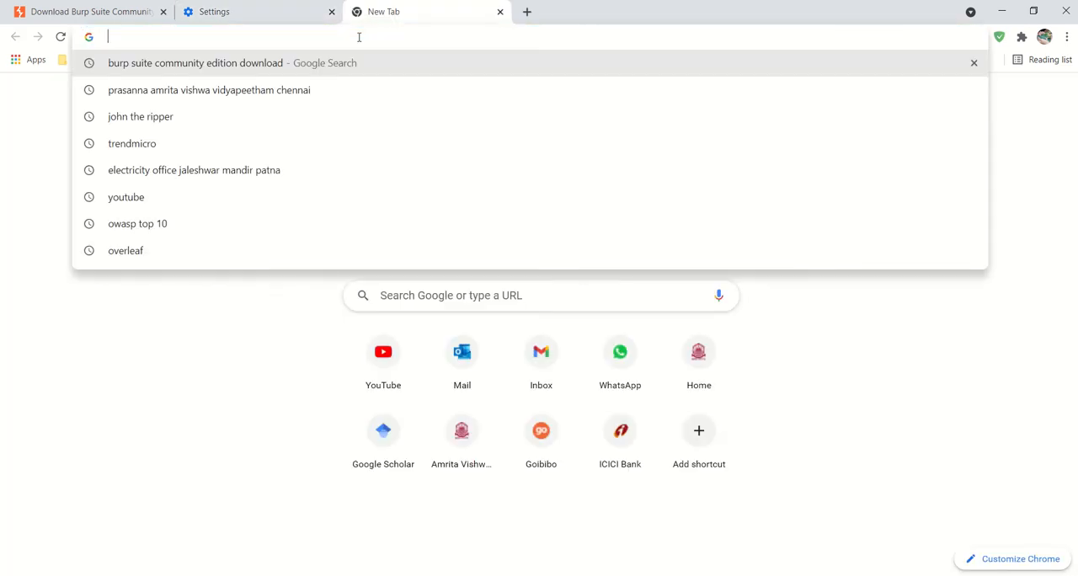
- Switch to Burp Suite and turn off interception on the Proxy intercept page
{"action": "left_click", "coordinate": [562, 574]}
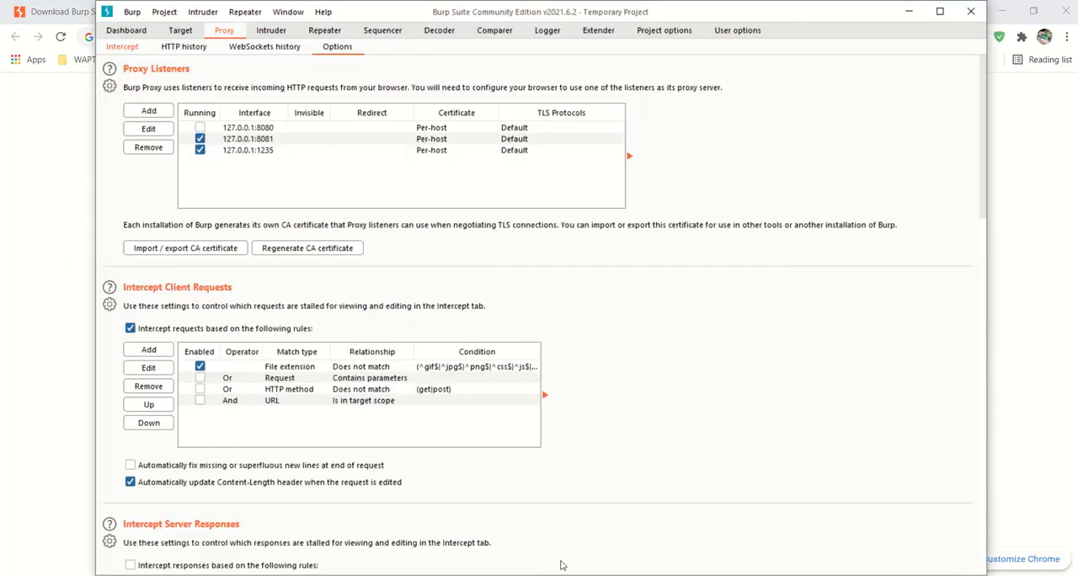
{"action": "left_click", "coordinate": [122, 47]}
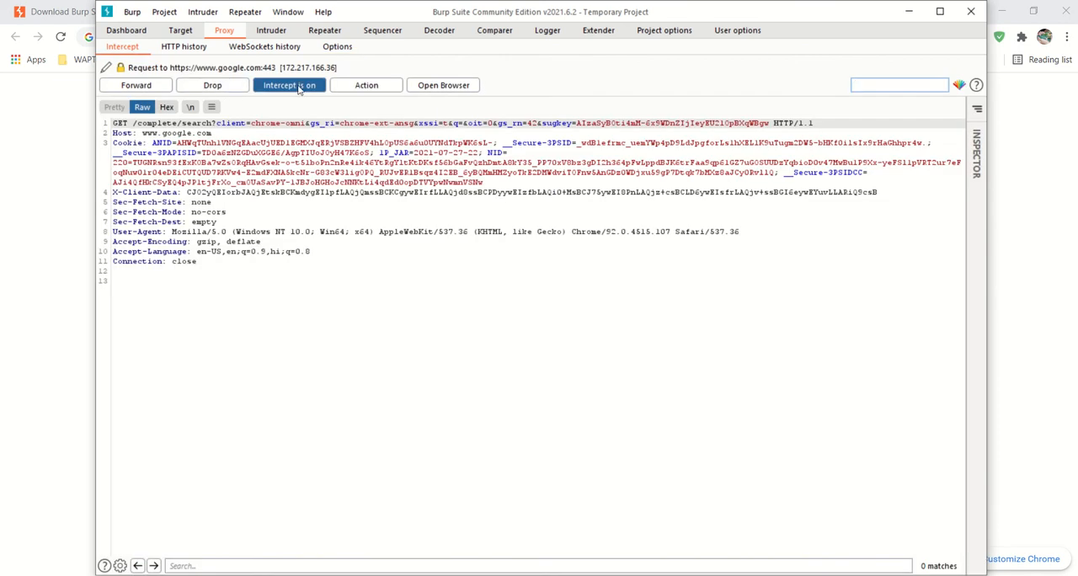
{"action": "left_click", "coordinate": [296, 88]}
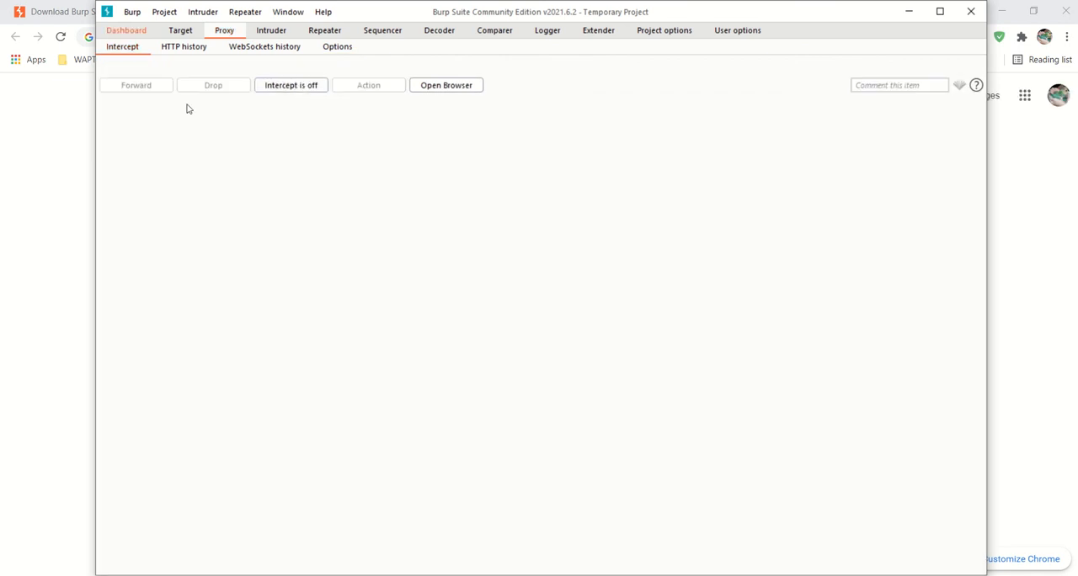
- Turn interception on in Burp Suite and request google.com in the open Chrome tab
{"action": "left_click", "coordinate": [276, 88]}
{"action": "left_click", "coordinate": [41, 150]}
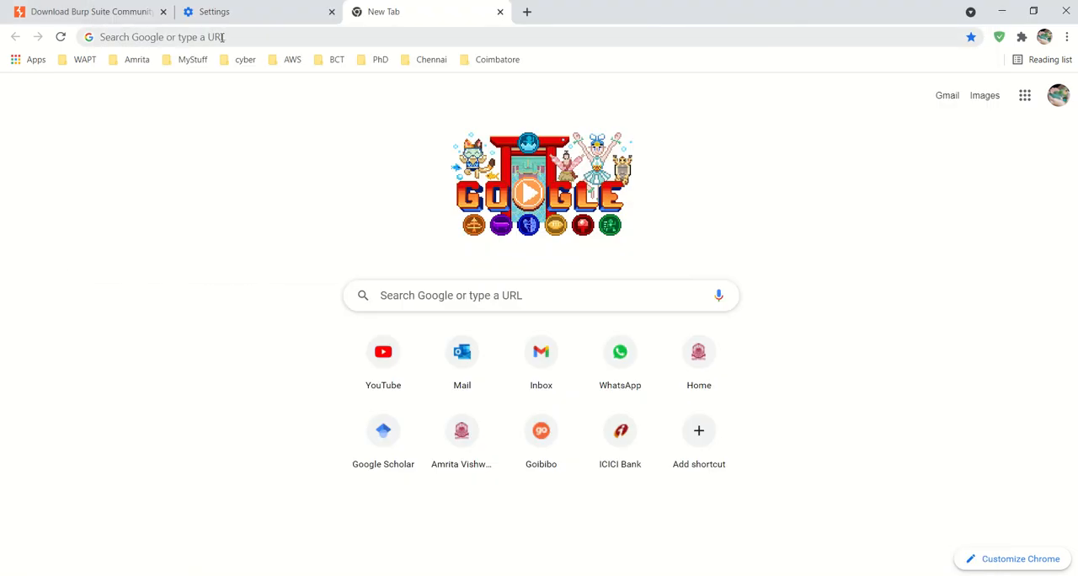
{"action": "left_click", "coordinate": [222, 37]}
{"action": "type", "text": "google.com/?gws_rd=ssl"}
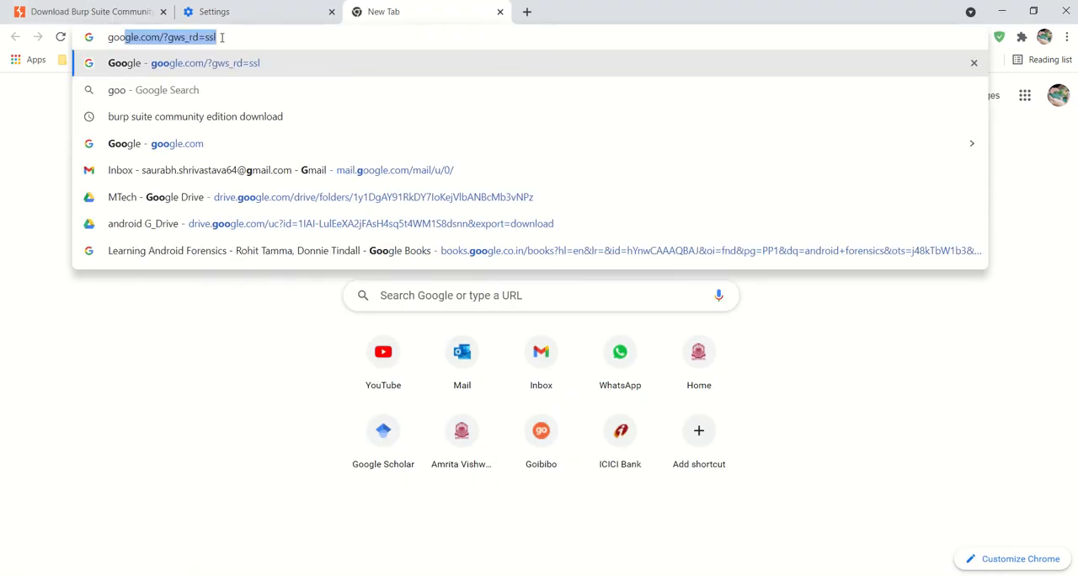
{"action": "key", "text": "Return"}
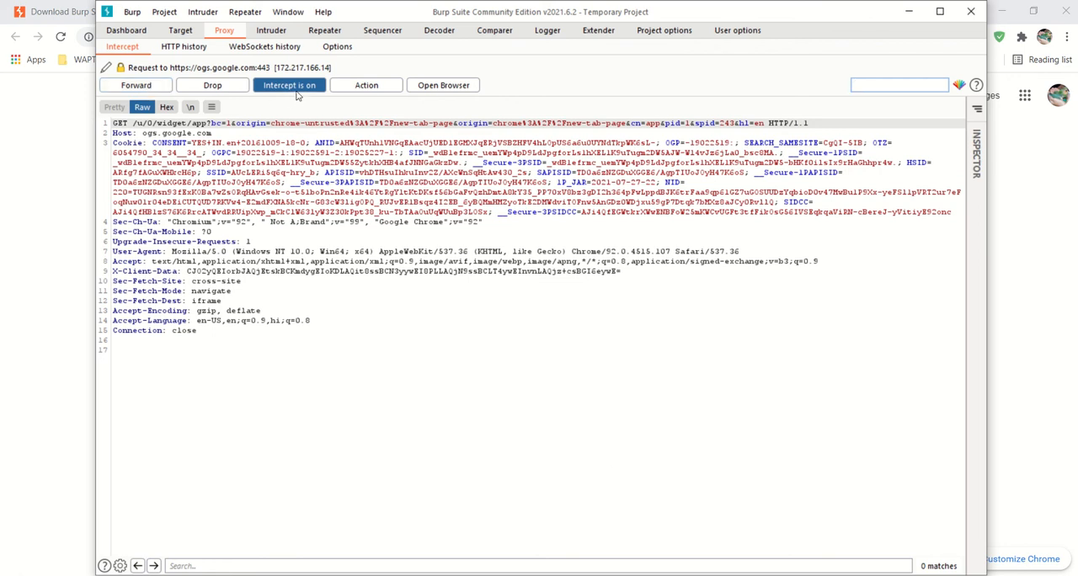
- Check the pending Google page in Chrome, turn interception off in Burp Suite, and return to Chrome
{"action": "left_click", "coordinate": [37, 212]}
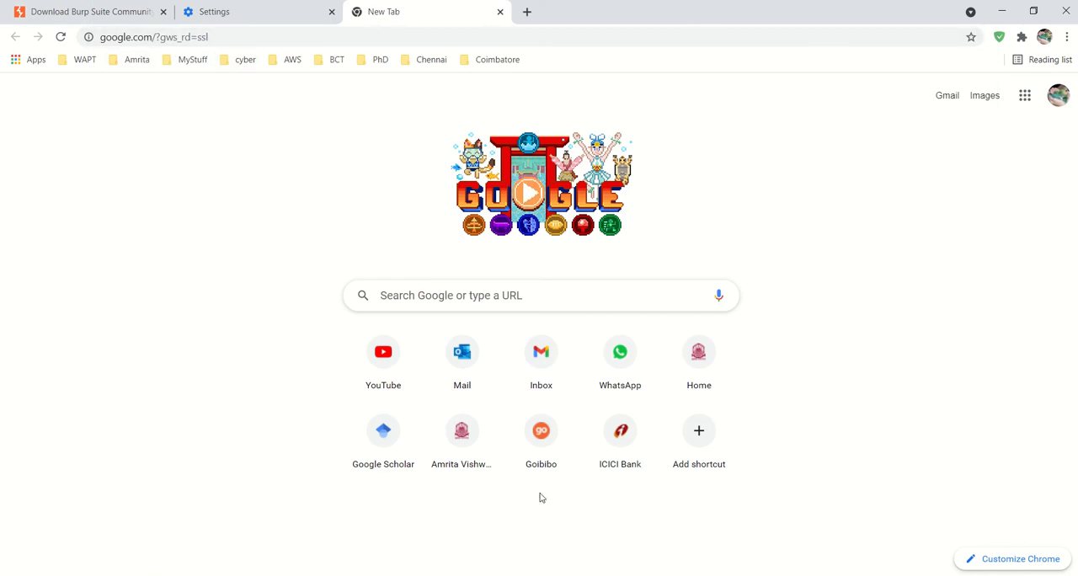
{"action": "left_click", "coordinate": [602, 575]}
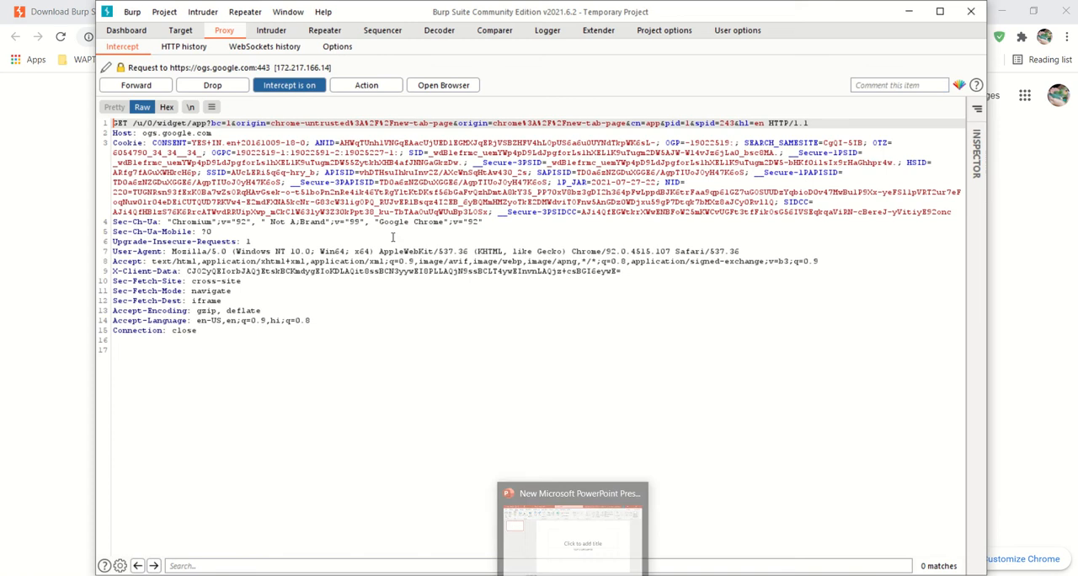
{"action": "left_click", "coordinate": [286, 85]}
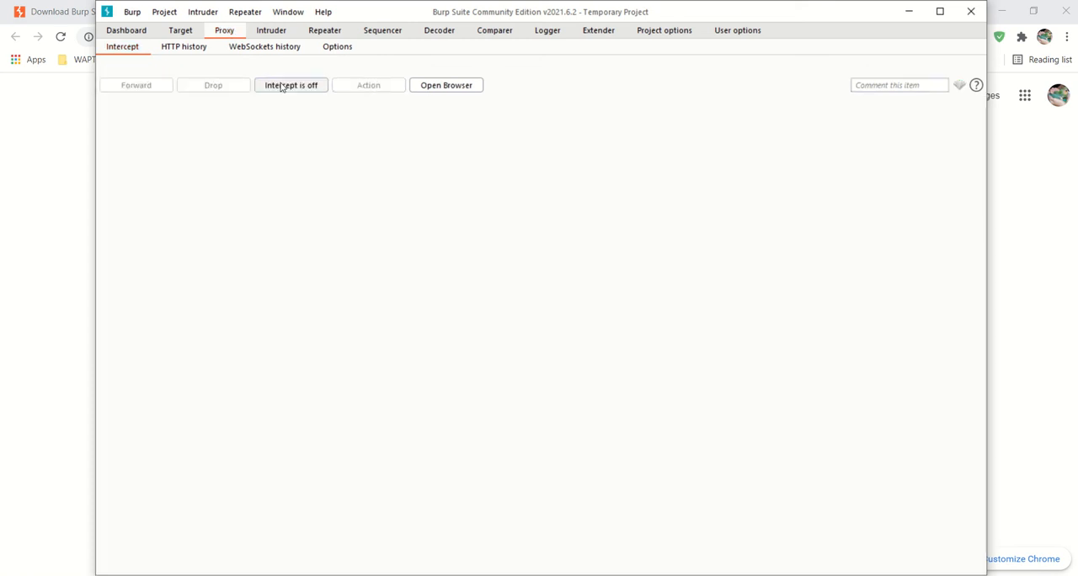
{"action": "key", "text": "alt+Tab"}
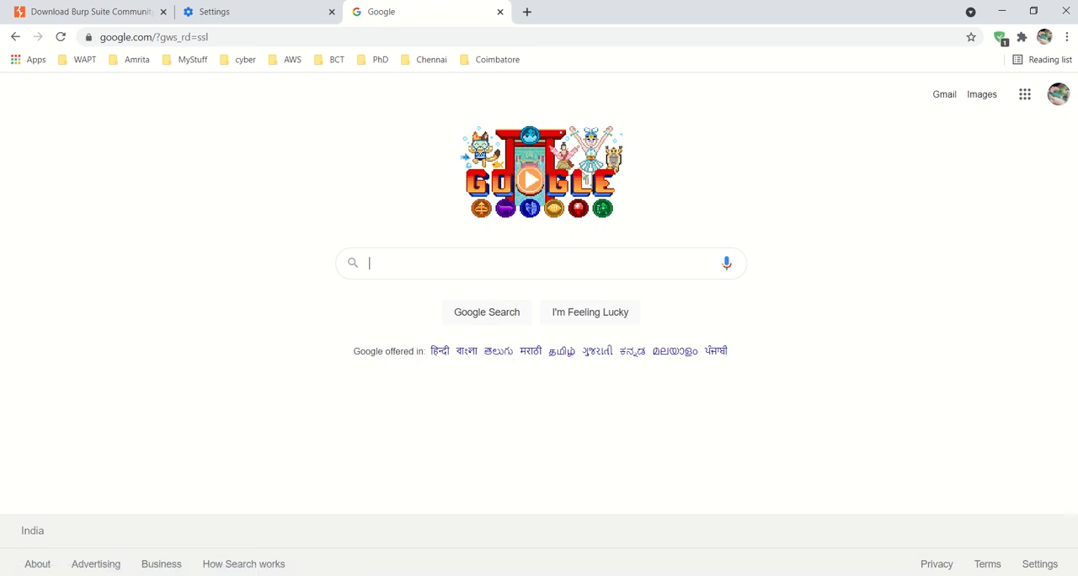
- Turn interception back on and request google.com in Burp Suite's embedded browser
{"action": "left_click", "coordinate": [537, 492]}
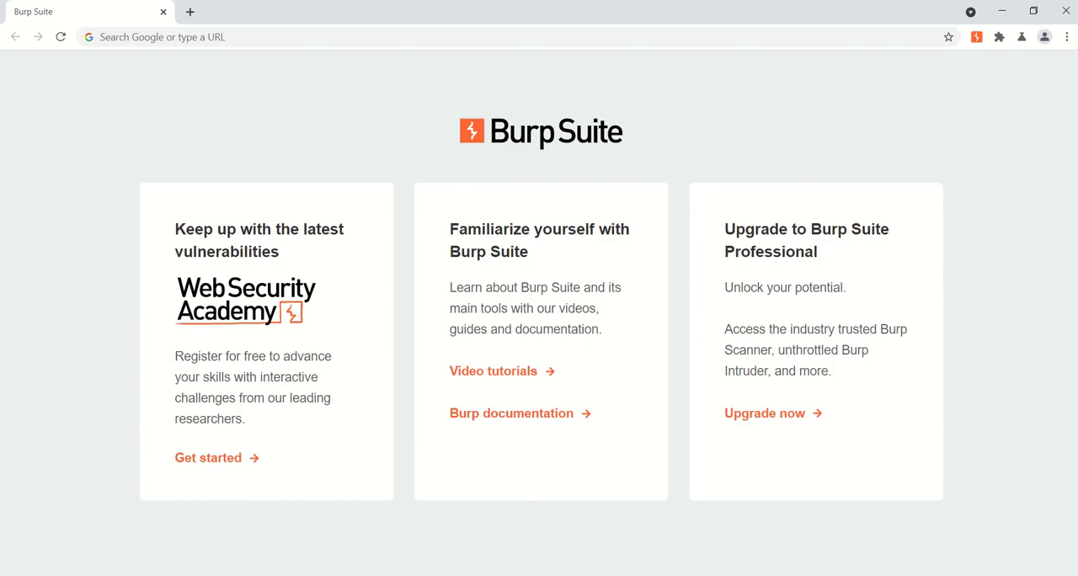
{"action": "key", "text": "alt+Tab"}
{"action": "left_click", "coordinate": [285, 87]}
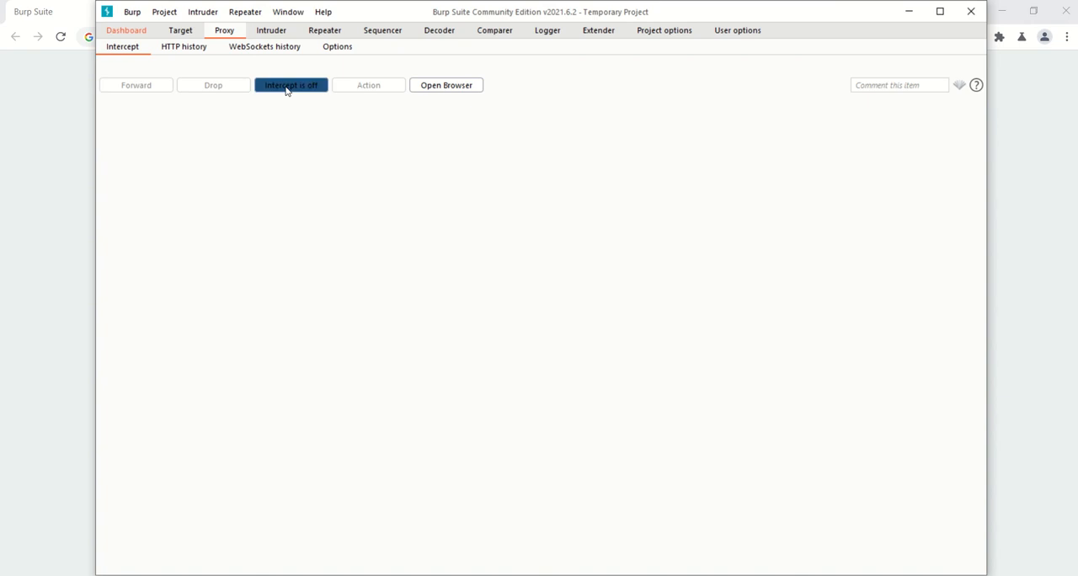
{"action": "left_click", "coordinate": [72, 148]}
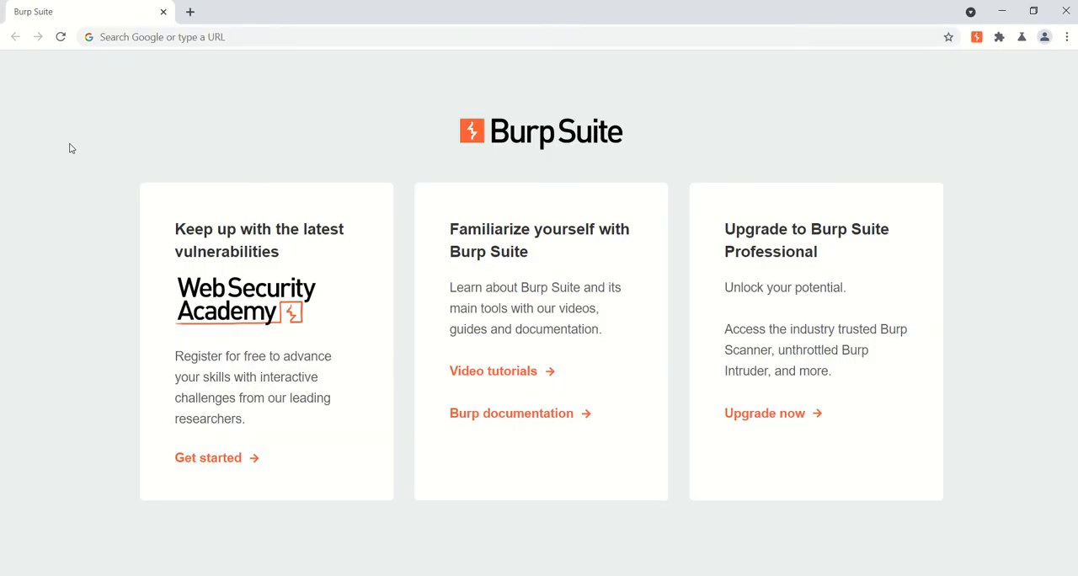
{"action": "left_click", "coordinate": [256, 31]}
{"action": "type", "text": "google.com"}
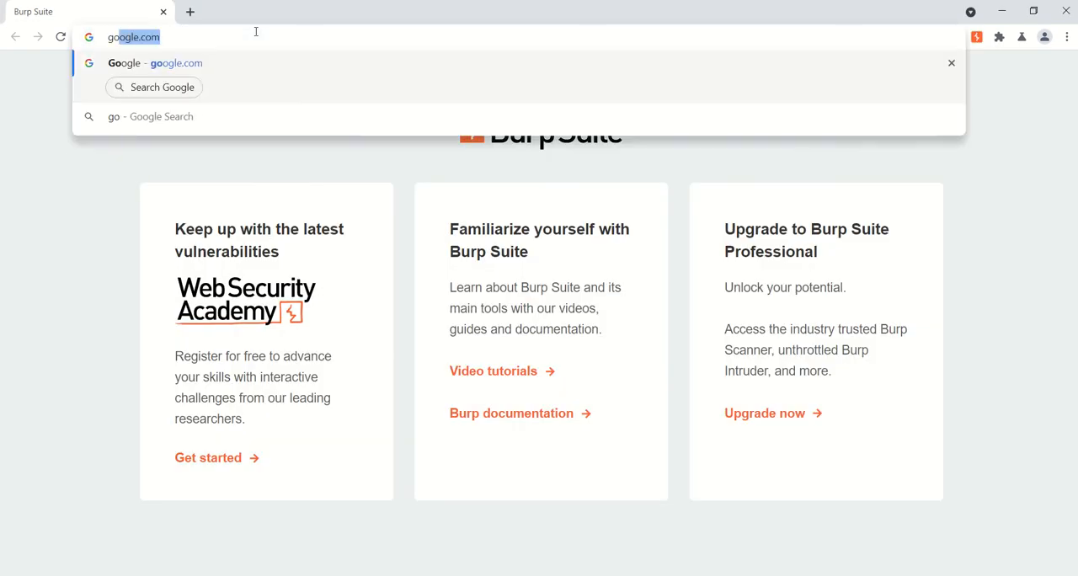
{"action": "key", "text": "Return"}
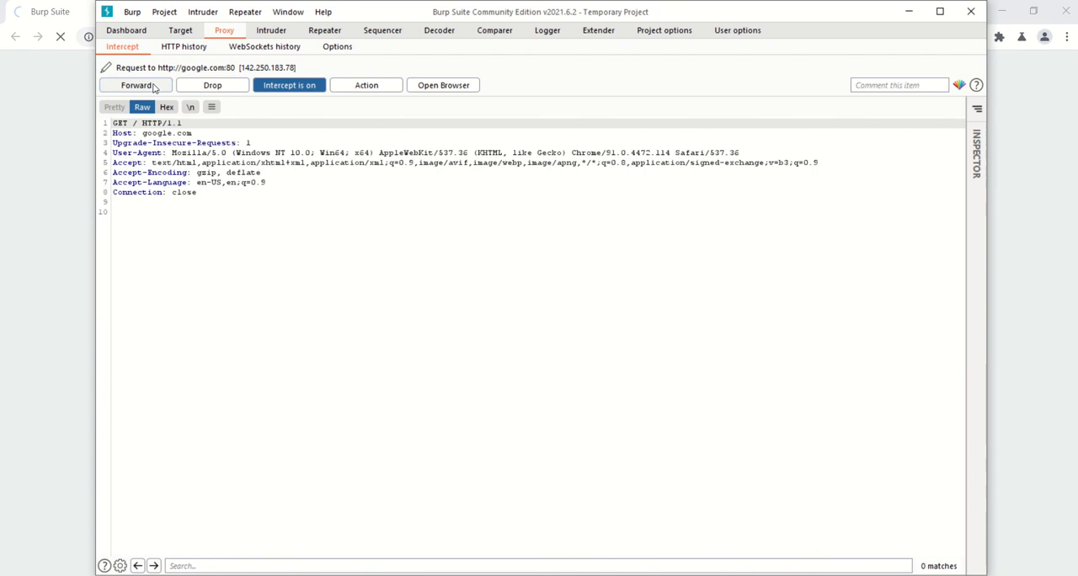
- Forward the intercepted Google requests one by one and view the page in the embedded browser
{"action": "left_click", "coordinate": [137, 85]}
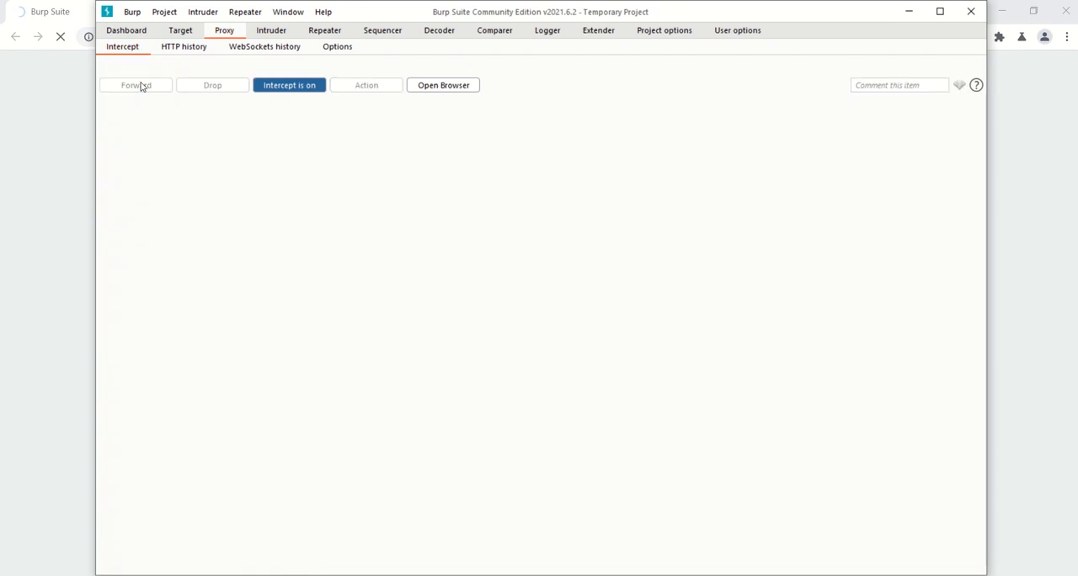
{"action": "left_click", "coordinate": [137, 85]}
{"action": "left_click", "coordinate": [137, 85]}
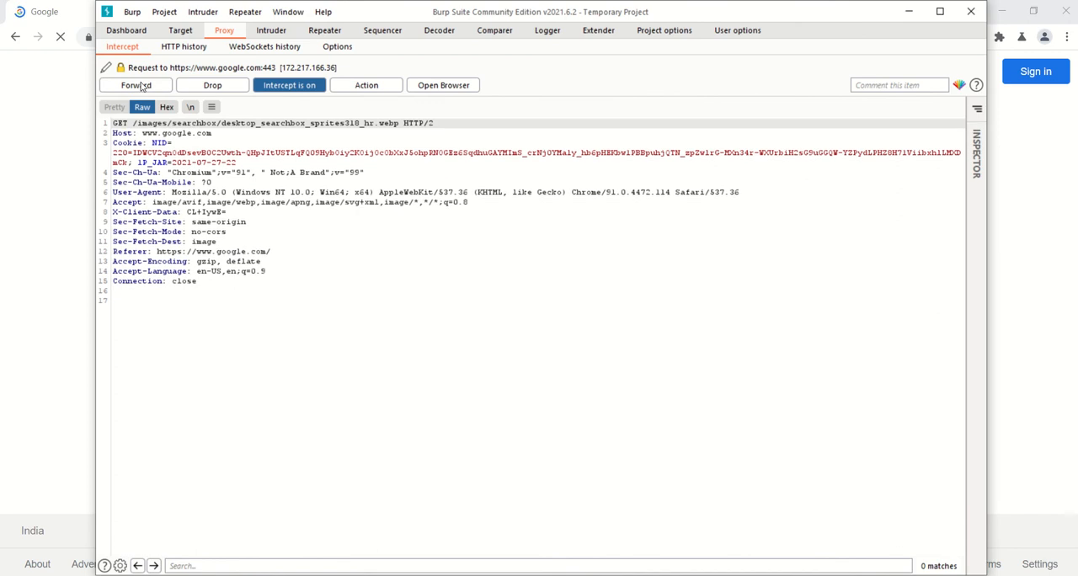
{"action": "left_click", "coordinate": [137, 85]}
{"action": "left_click", "coordinate": [137, 85]}
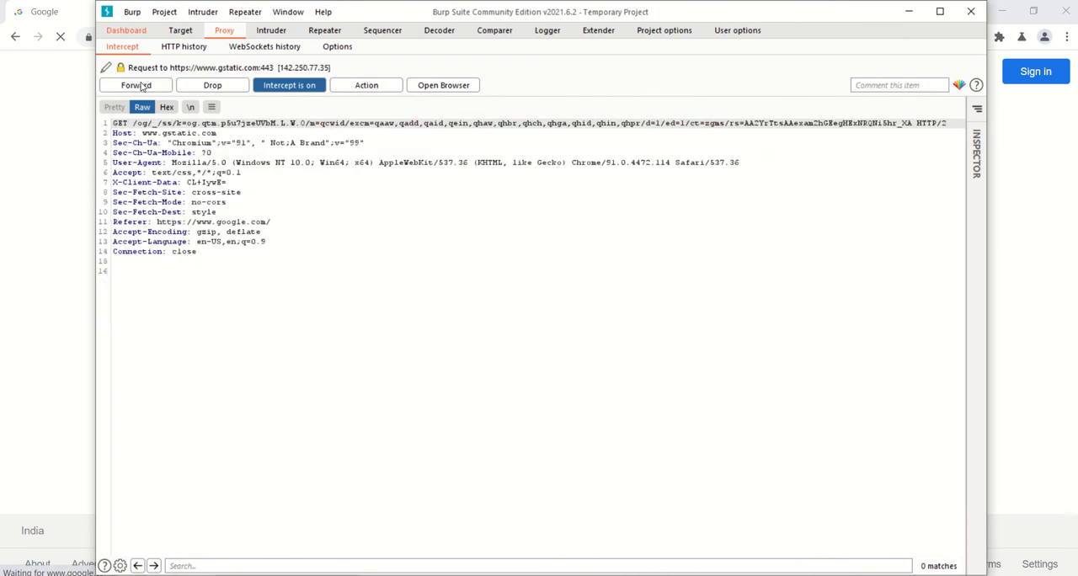
{"action": "left_click", "coordinate": [137, 85]}
{"action": "left_click", "coordinate": [140, 86]}
{"action": "left_click", "coordinate": [139, 86]}
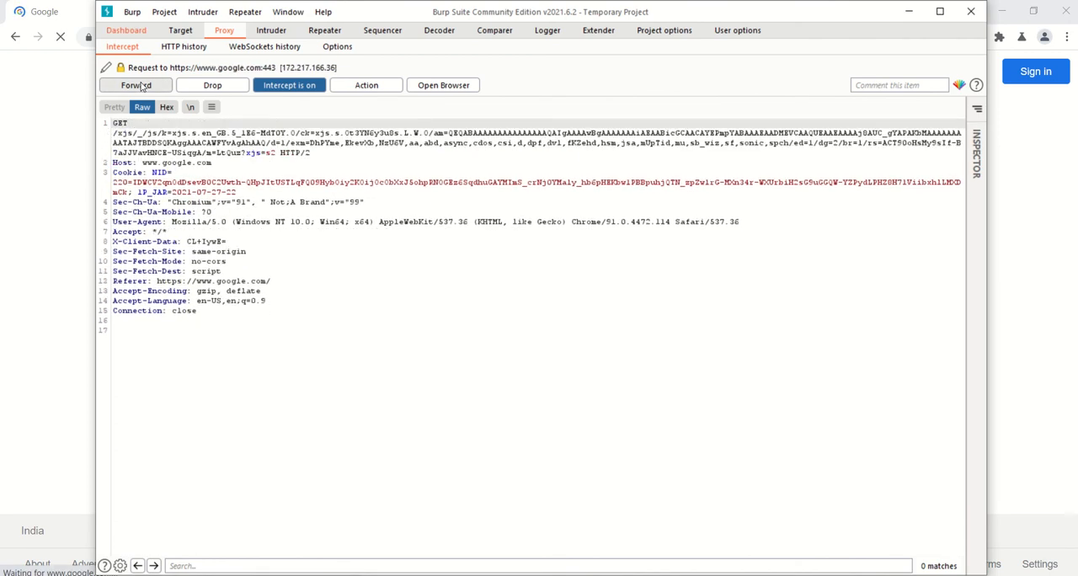
{"action": "left_click", "coordinate": [140, 86]}
{"action": "left_click", "coordinate": [139, 85]}
{"action": "left_click", "coordinate": [140, 86]}
{"action": "left_click", "coordinate": [140, 86]}
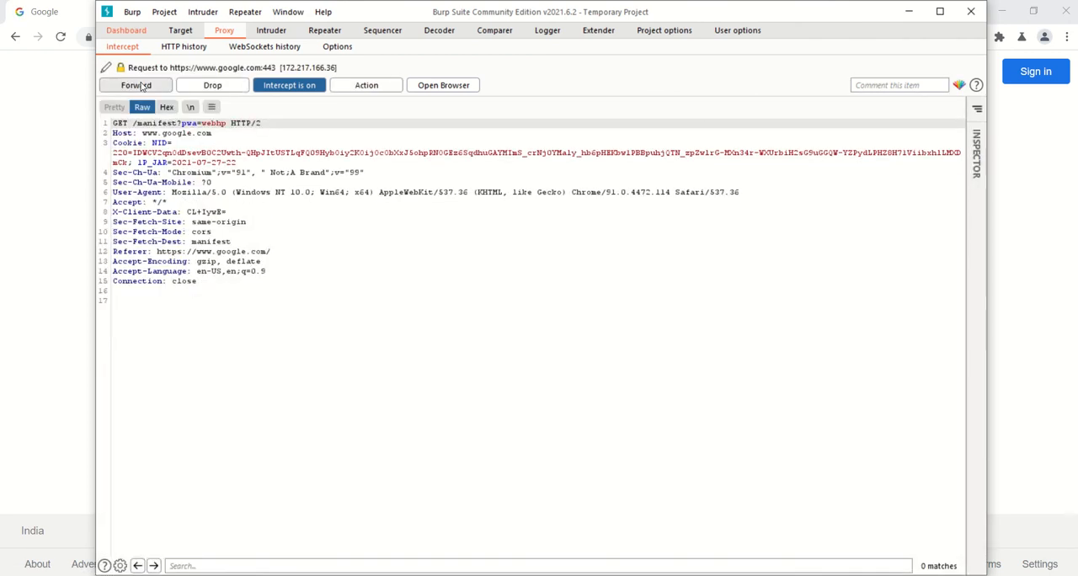
{"action": "left_click", "coordinate": [141, 86]}
{"action": "left_click", "coordinate": [38, 128]}
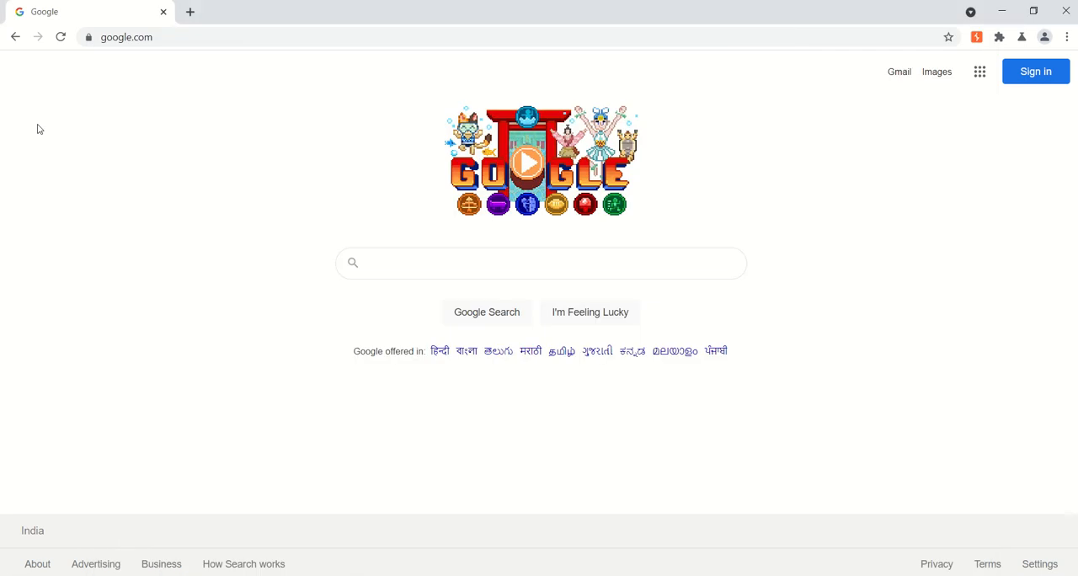
- Request google.com again in the embedded browser with interception still on
{"action": "left_click", "coordinate": [233, 37]}
{"action": "type", "text": "goo"}
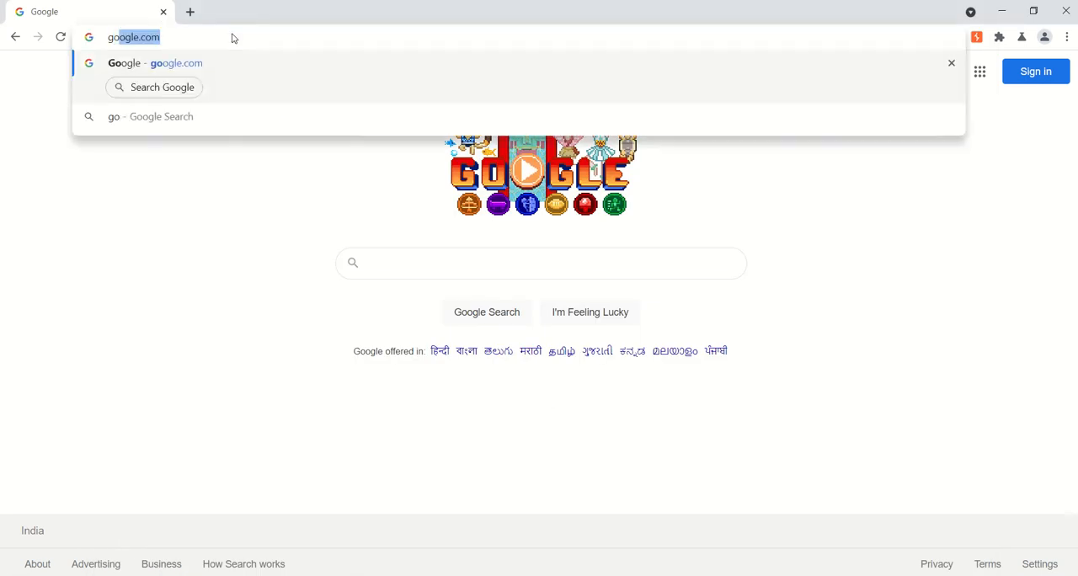
{"action": "key", "text": "Return"}
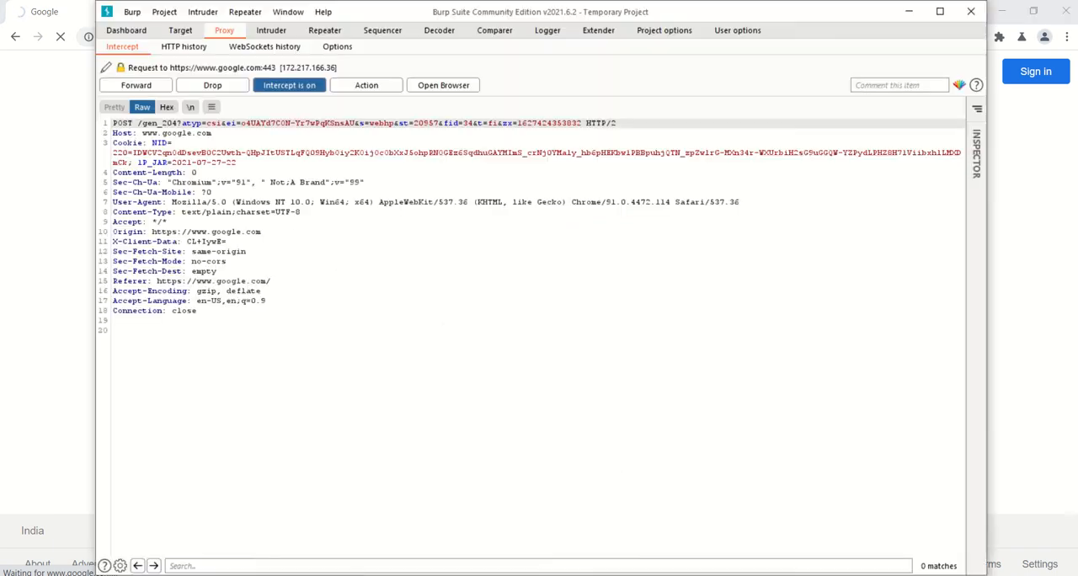
- Drop all the intercepted Google requests and check the result in the embedded browser
{"action": "left_click", "coordinate": [212, 85]}
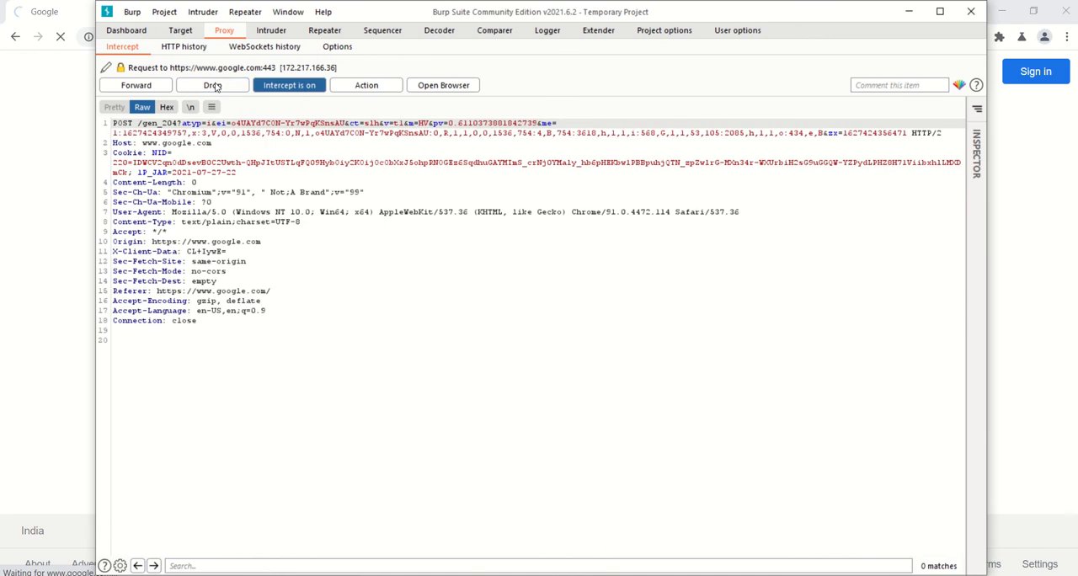
{"action": "left_click", "coordinate": [212, 85]}
{"action": "left_click", "coordinate": [212, 85]}
{"action": "left_click", "coordinate": [212, 85]}
{"action": "left_click", "coordinate": [212, 85]}
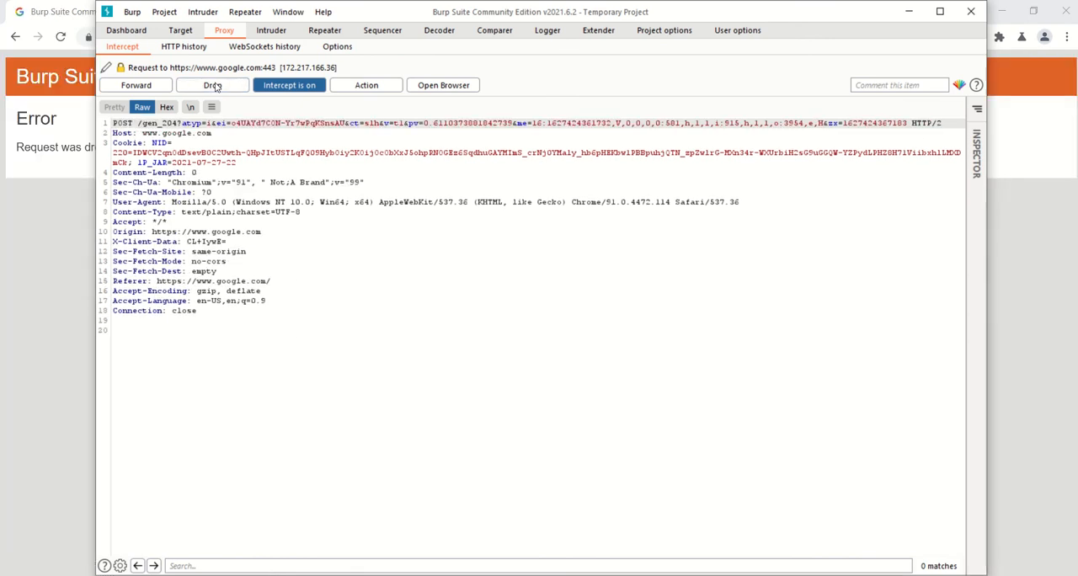
{"action": "left_click", "coordinate": [213, 85]}
{"action": "left_click", "coordinate": [58, 266]}
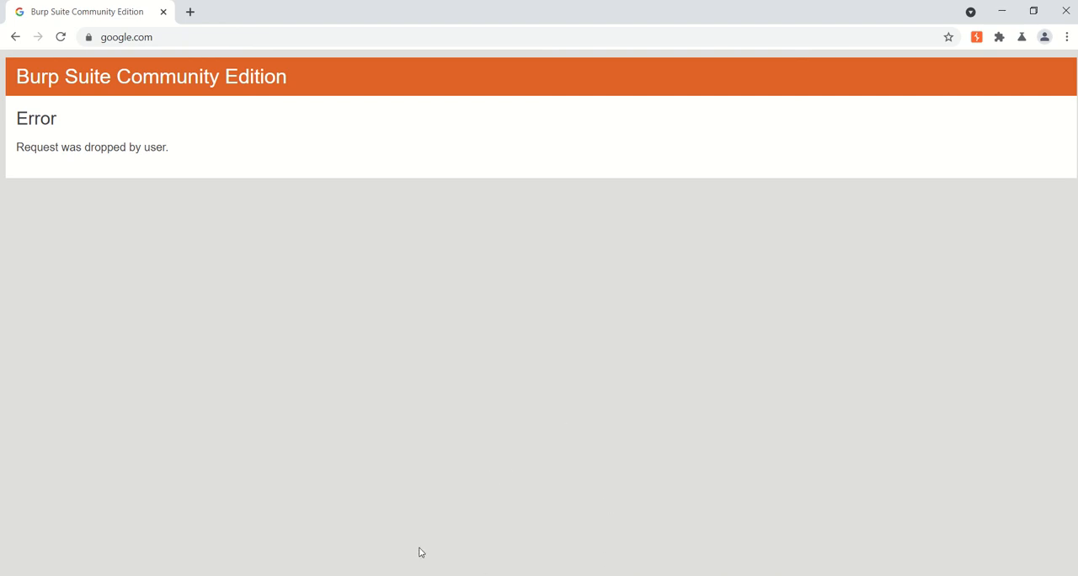
- Turn interception off and search Google for "vulnerable website" in the embedded browser
{"action": "left_click", "coordinate": [375, 575]}
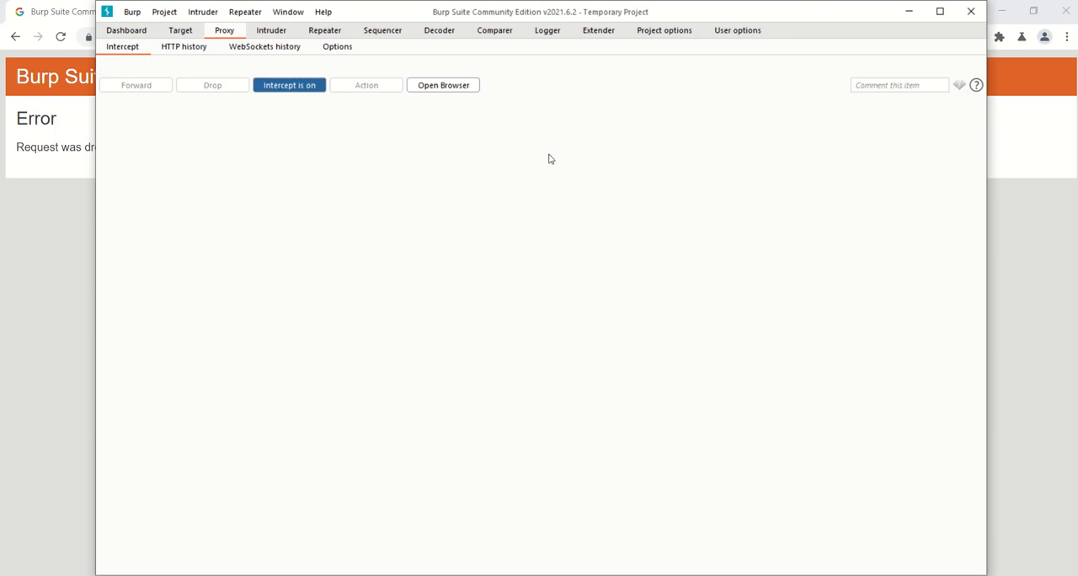
{"action": "left_click", "coordinate": [290, 86]}
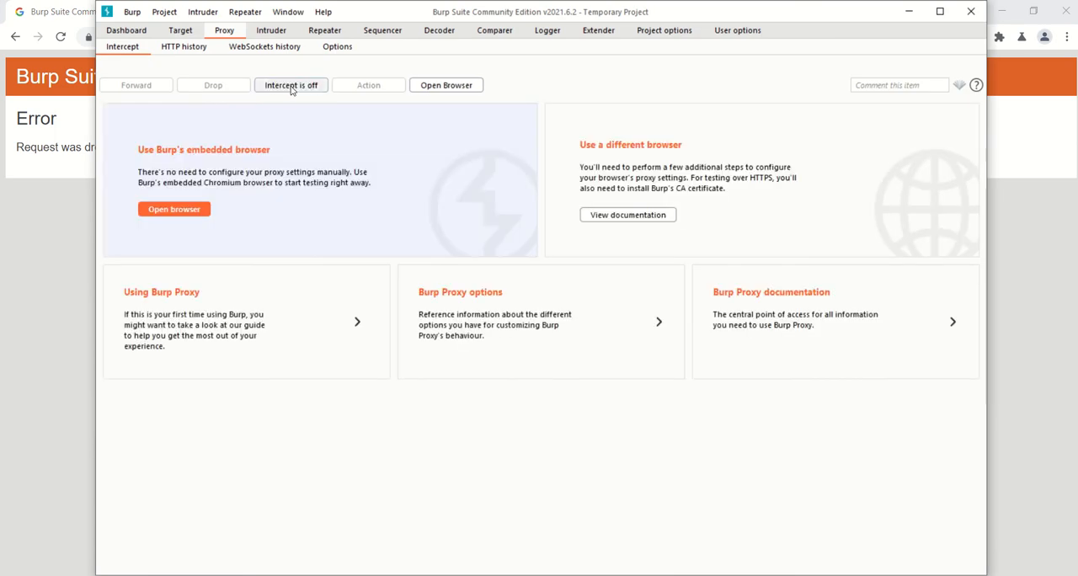
{"action": "left_click", "coordinate": [46, 291]}
{"action": "left_click", "coordinate": [186, 37]}
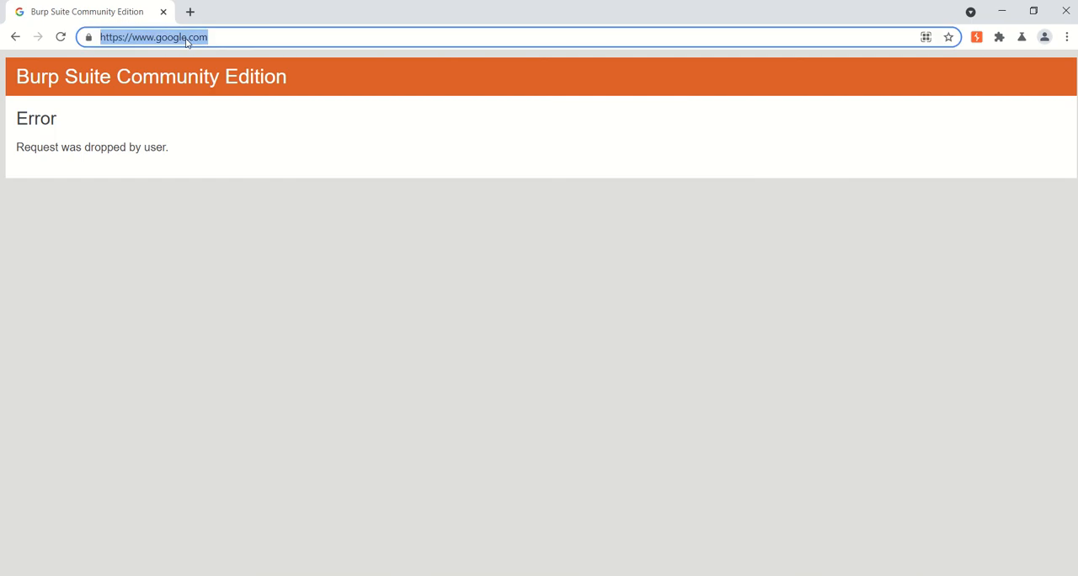
{"action": "type", "text": "vulnerable website"}
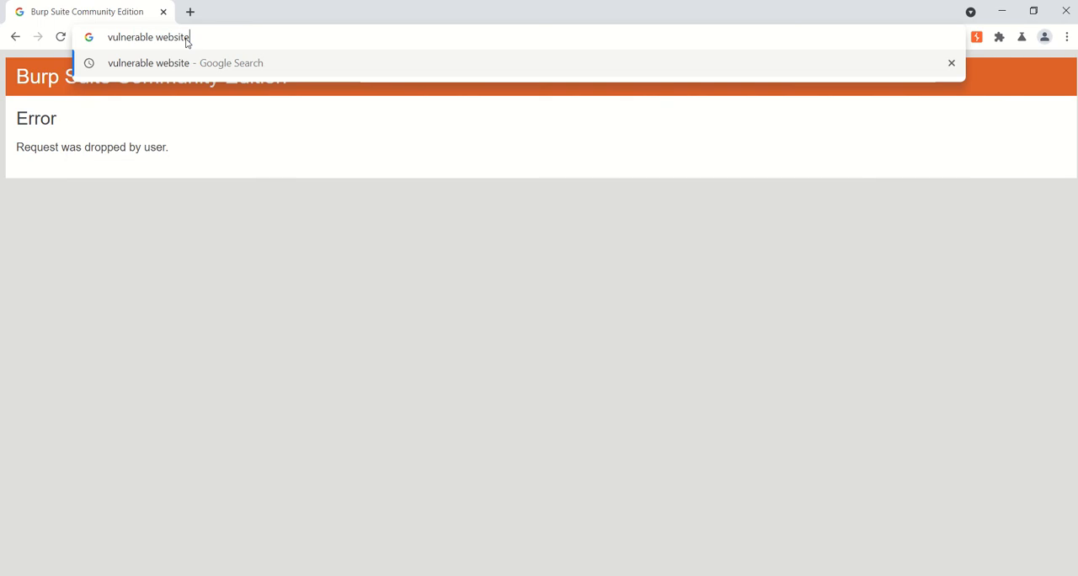
{"action": "key", "text": "Return"}
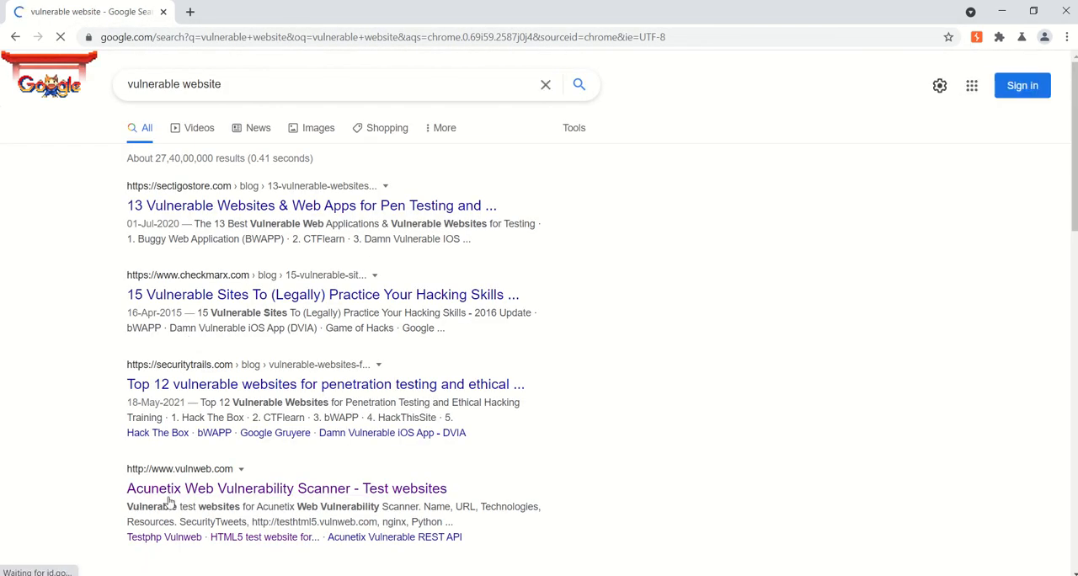
- Open testphp.vulnweb.com through the Acunetix test websites result and read the login instructions on its Signup page
{"action": "left_click", "coordinate": [222, 494]}
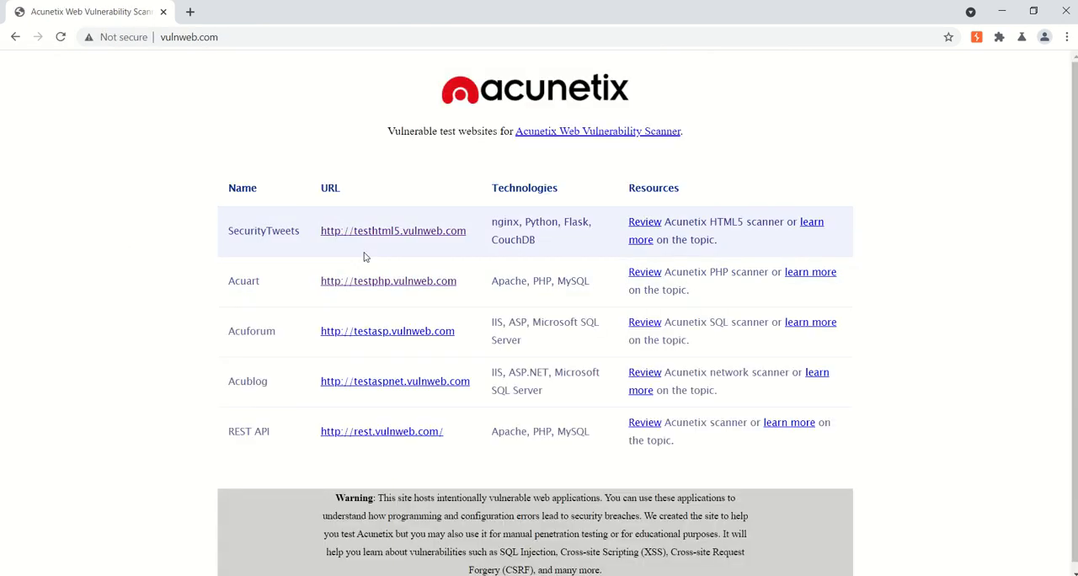
{"action": "left_click", "coordinate": [386, 283]}
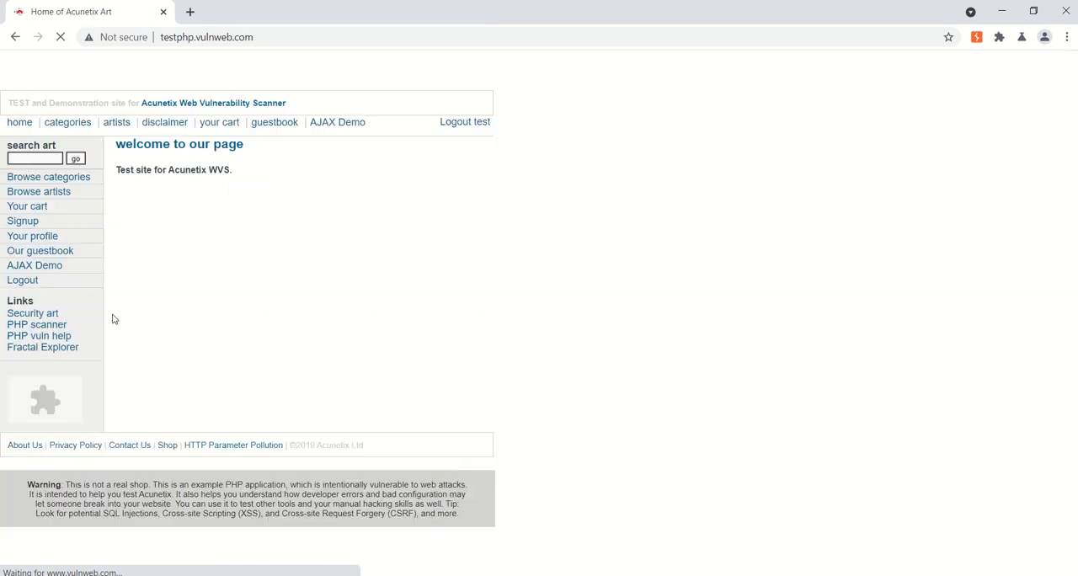
{"action": "left_click", "coordinate": [24, 223]}
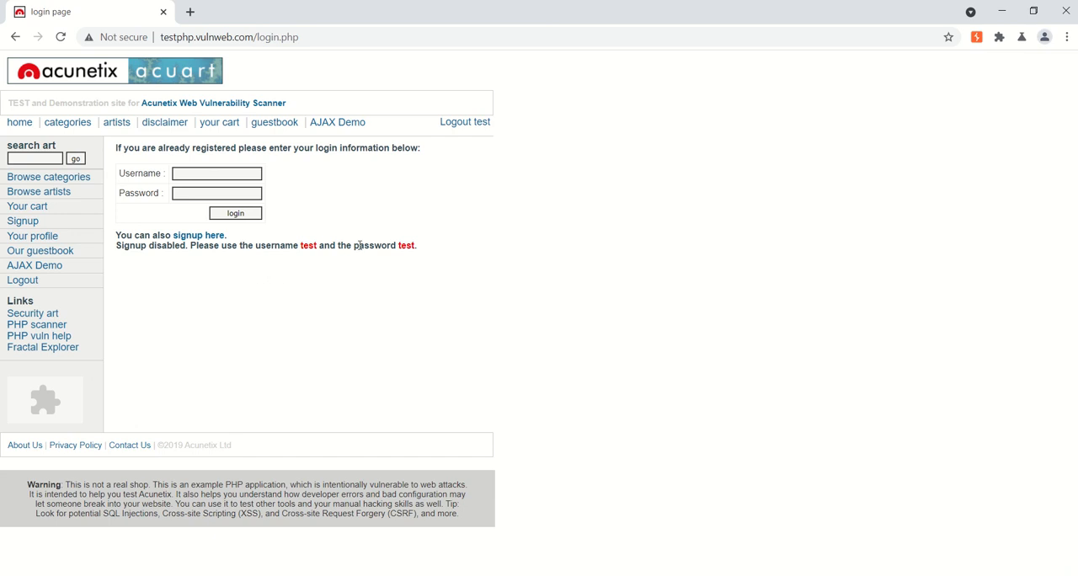
{"action": "triple_click", "coordinate": [427, 251]}
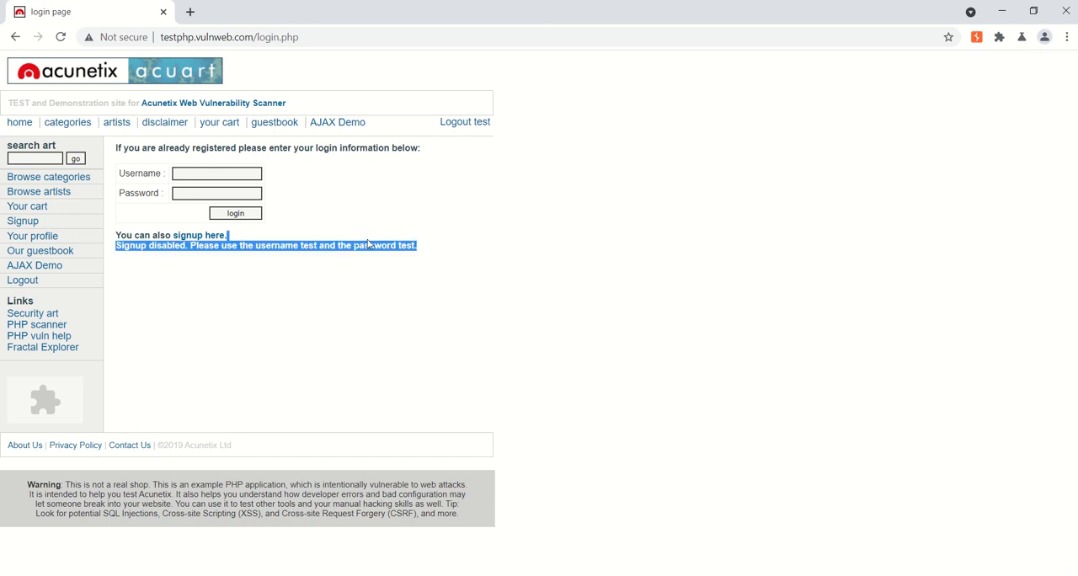
{"action": "left_click", "coordinate": [313, 271]}
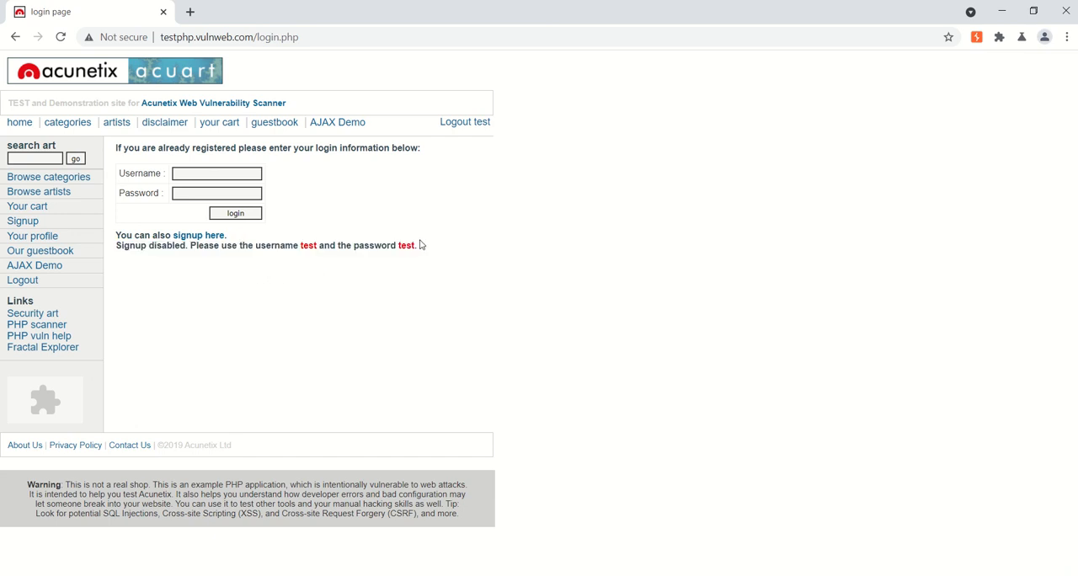
- Fill in the login form with the username test123 and the account password
{"action": "left_click", "coordinate": [221, 174]}
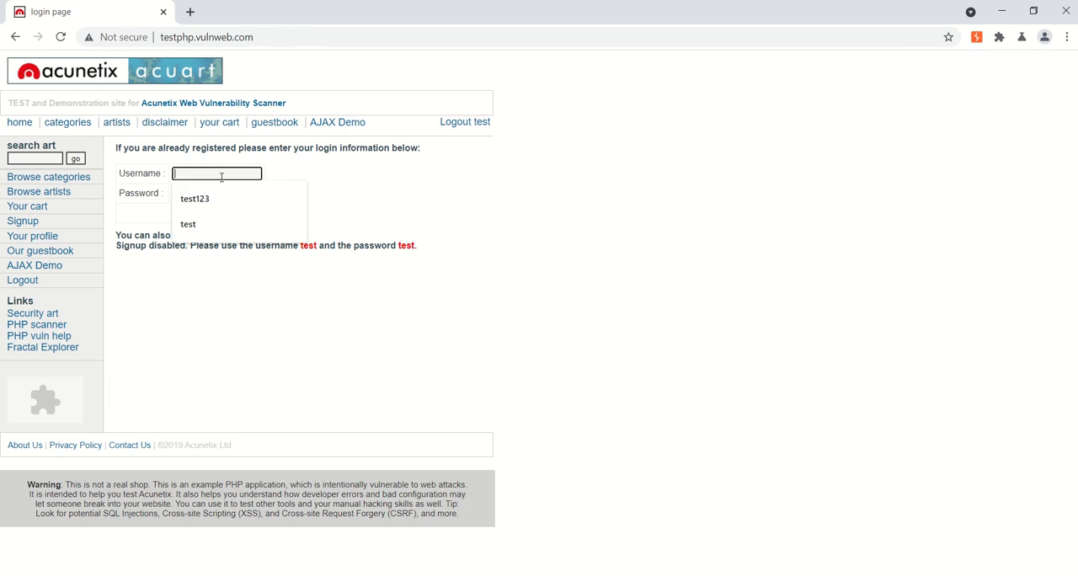
{"action": "left_click", "coordinate": [286, 200]}
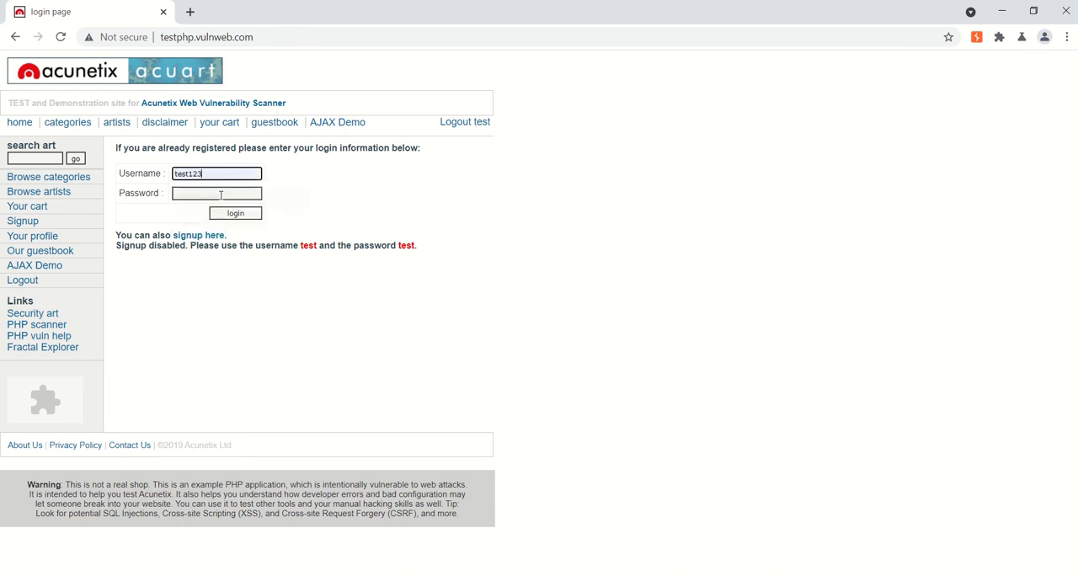
{"action": "left_click", "coordinate": [220, 194]}
{"action": "type", "text": "test"}
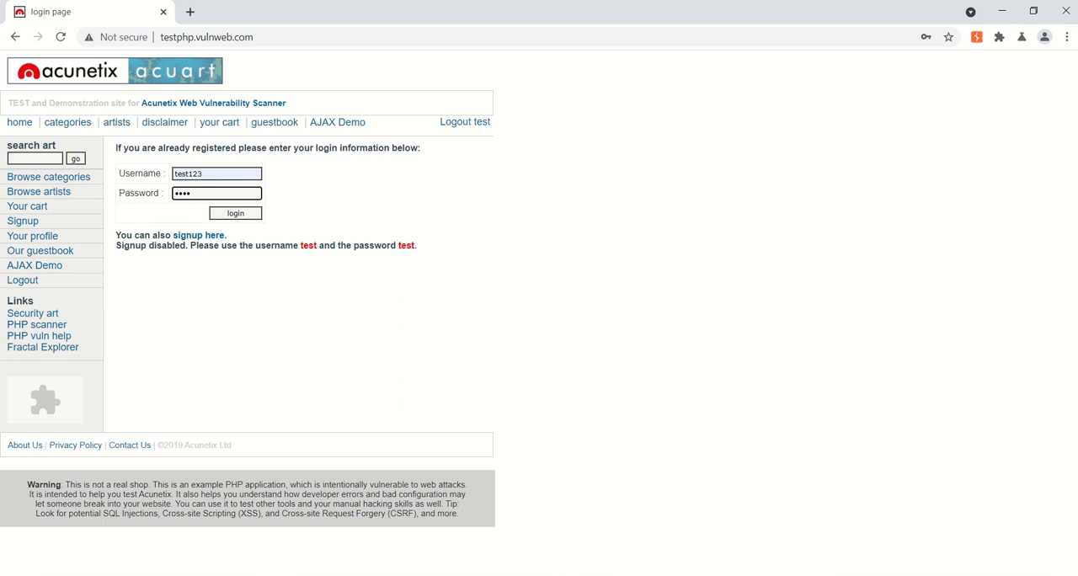
- Turn interception on, submit the test site's login form, and view the captured request in Burp Suite
{"action": "key", "text": "alt+Tab"}
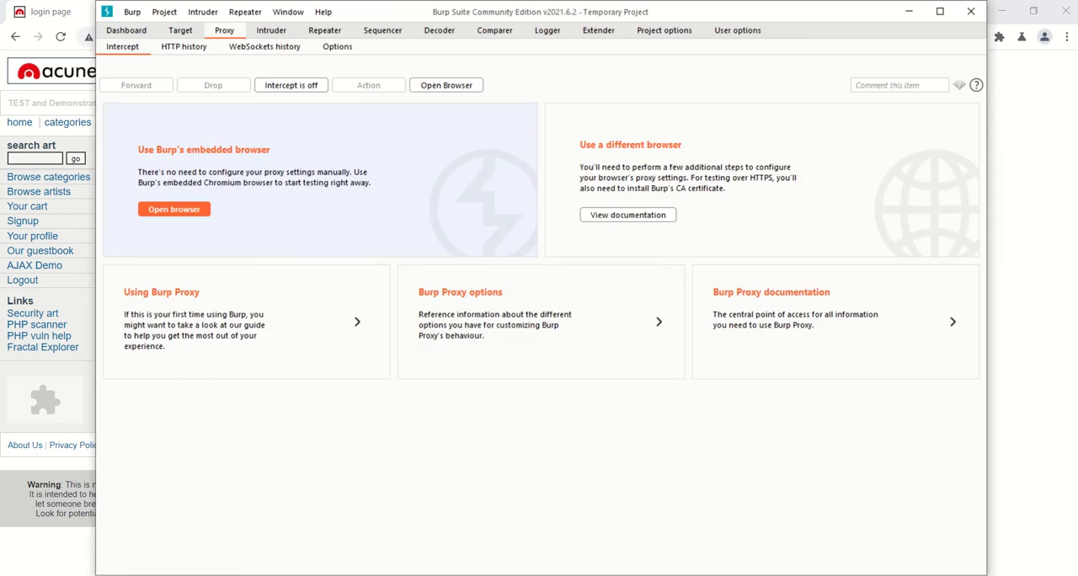
{"action": "left_click", "coordinate": [299, 85]}
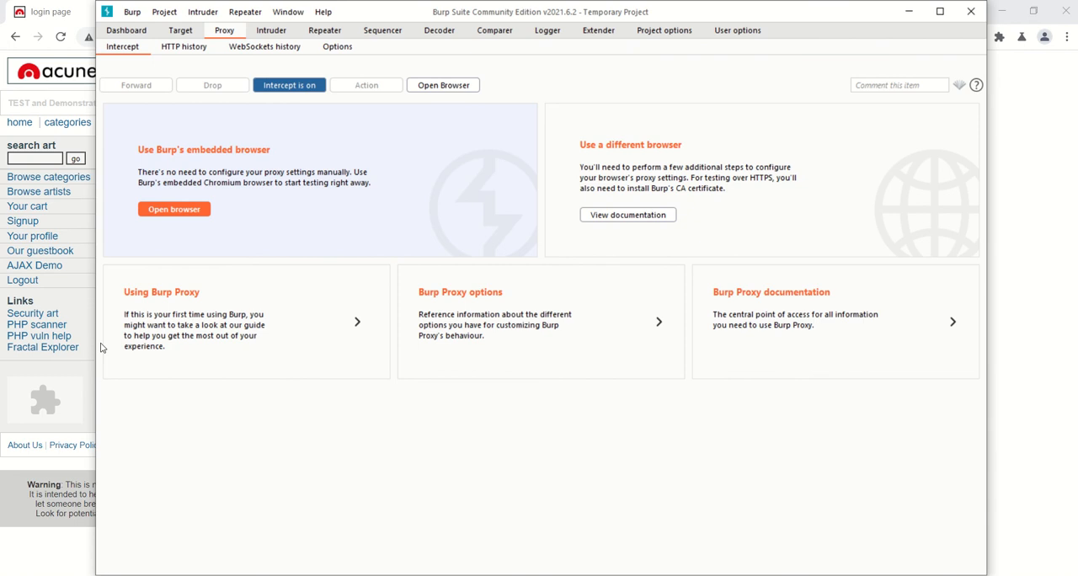
{"action": "left_click", "coordinate": [70, 301]}
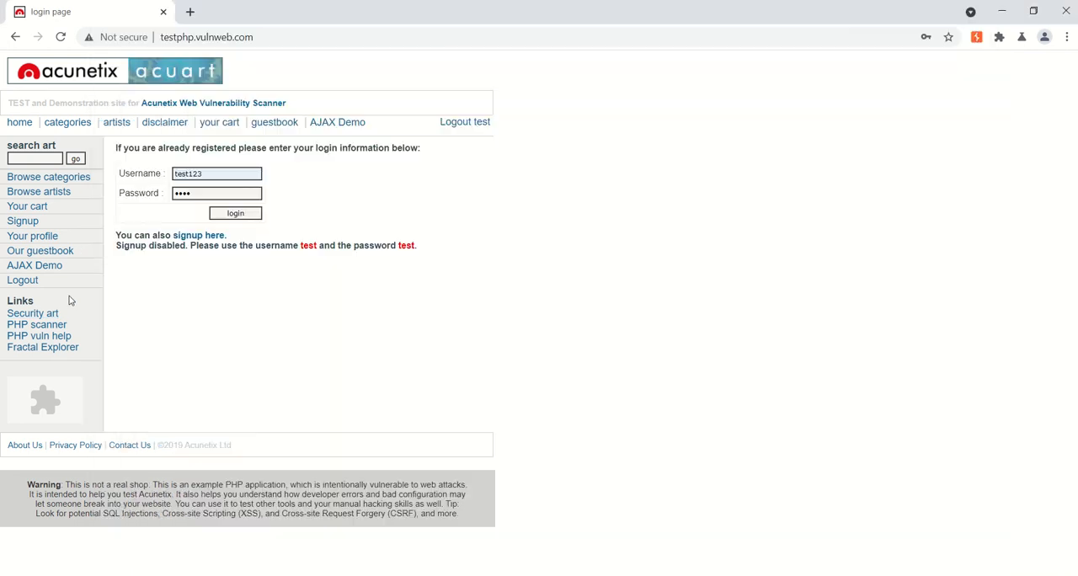
{"action": "left_click", "coordinate": [243, 216]}
{"action": "left_click", "coordinate": [364, 574]}
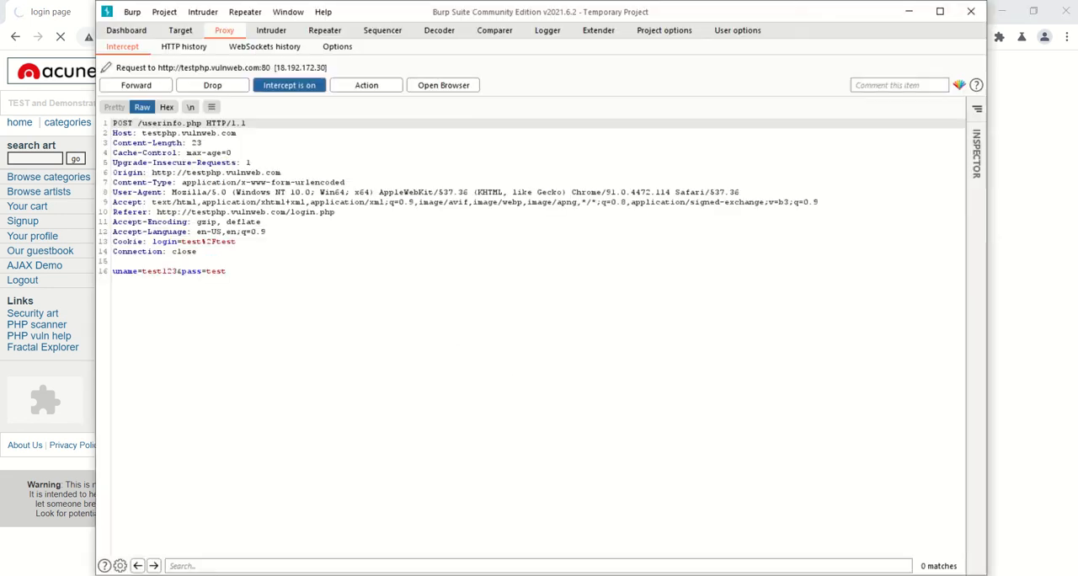
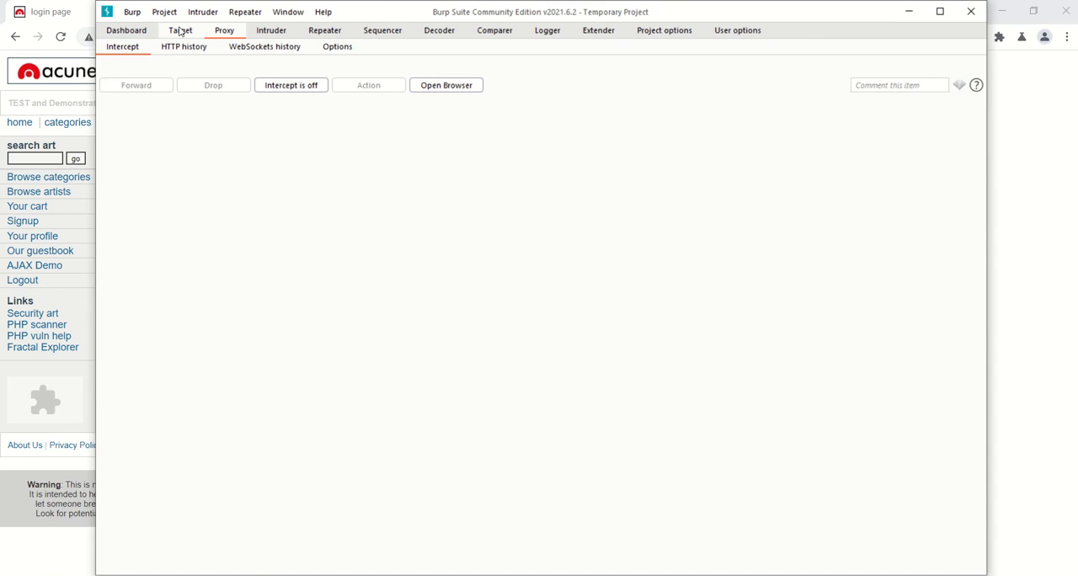
- Examine the POST request to /userinfo.php recorded for testphp.vulnweb.com in the target site map
{"action": "left_click", "coordinate": [180, 31]}
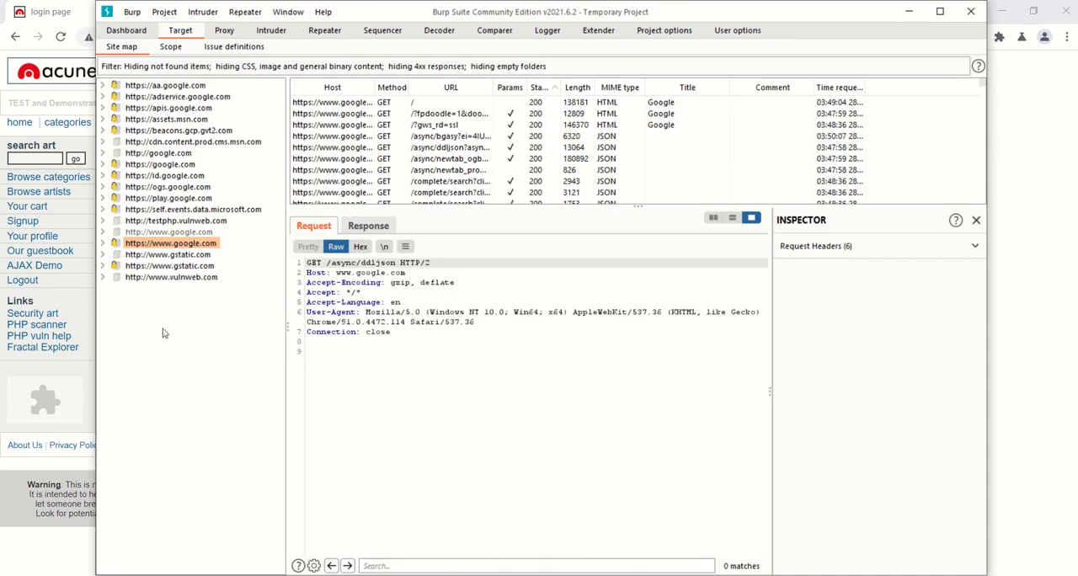
{"action": "left_click", "coordinate": [199, 222]}
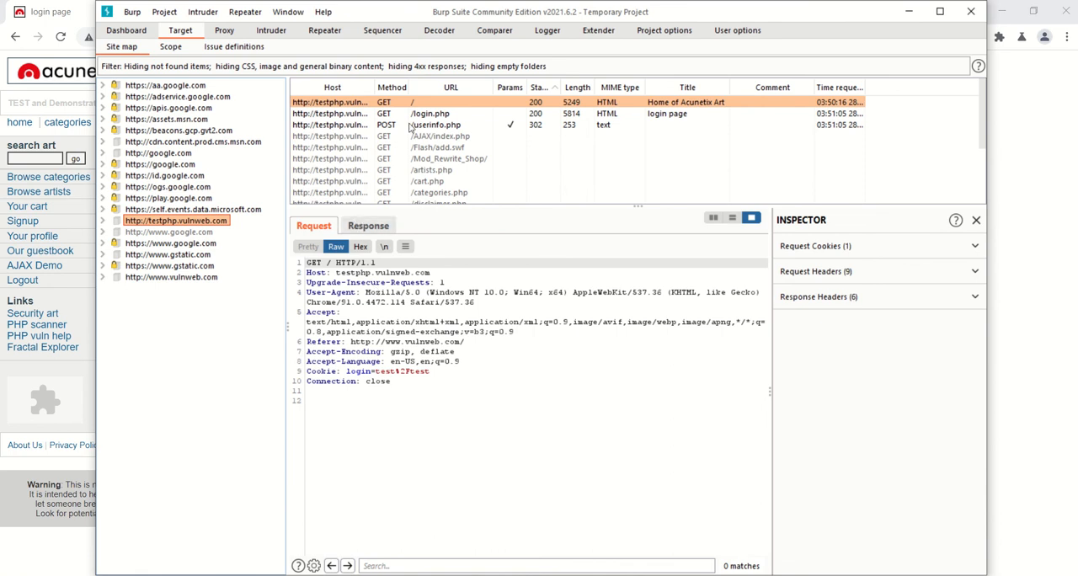
{"action": "left_click", "coordinate": [435, 128]}
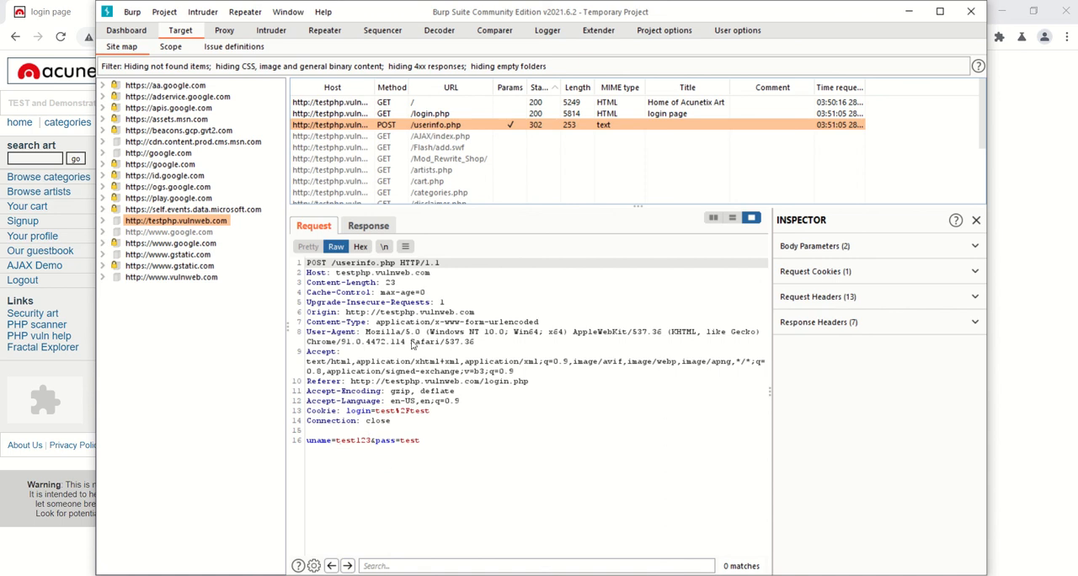
- Bring up the available actions for the POST request to /userinfo.php on testphp.vulnweb.com
{"action": "right_click", "coordinate": [411, 344]}
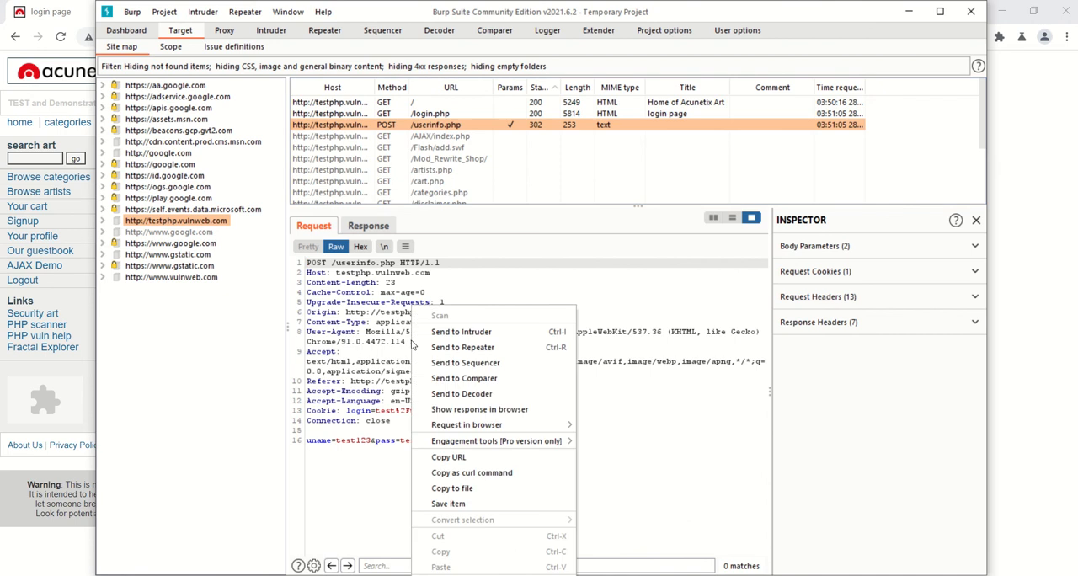
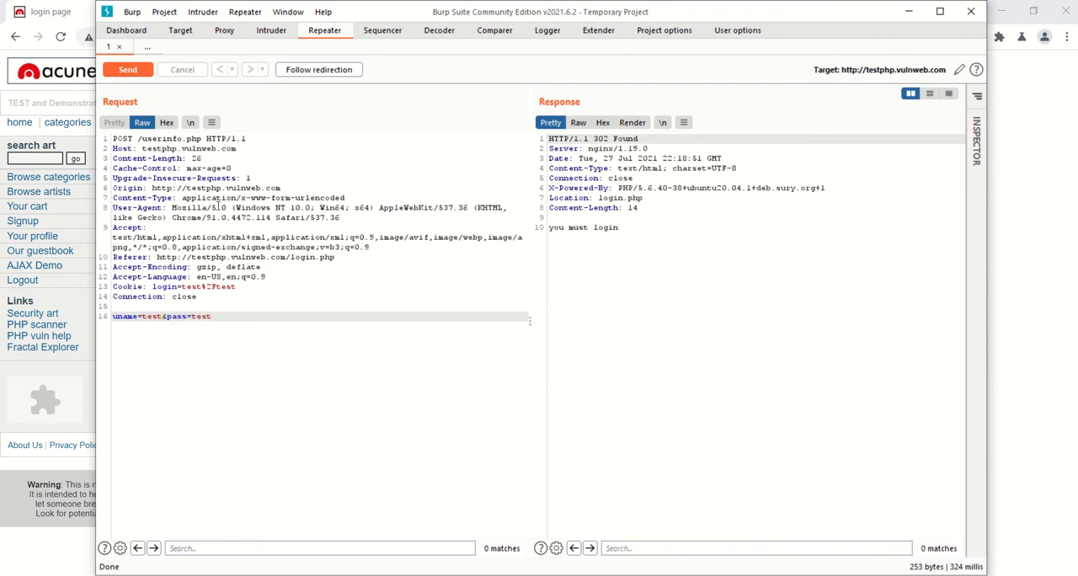
- Resend the login POST request to /userinfo.php from Repeater and read through the returned HTML down to the user information form
{"action": "left_click", "coordinate": [128, 70]}
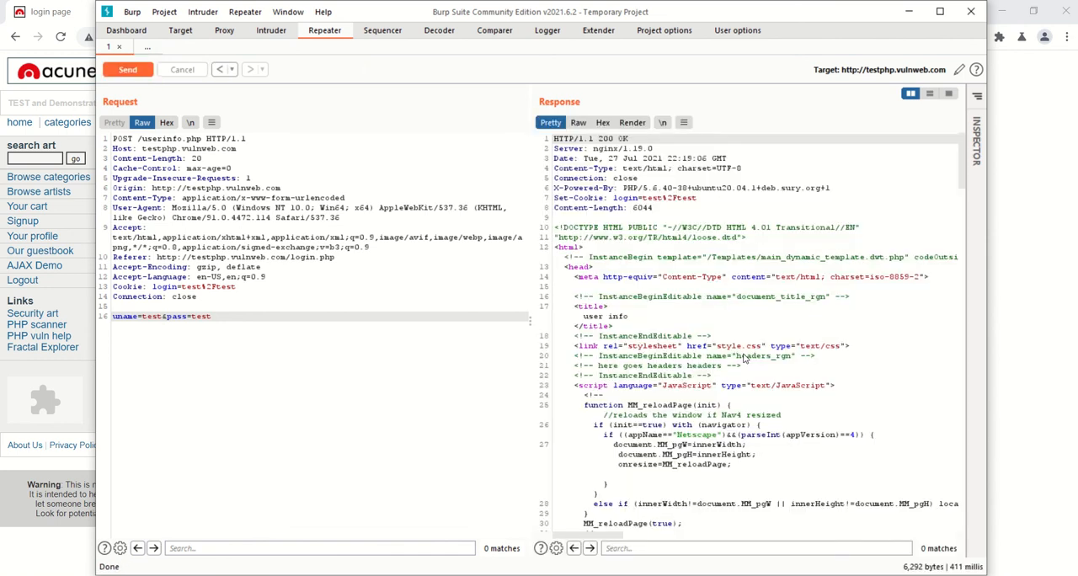
{"action": "scroll", "coordinate": [742, 360], "scroll_direction": "down", "scroll_amount": 3}
{"action": "scroll", "coordinate": [742, 359], "scroll_direction": "down", "scroll_amount": 10}
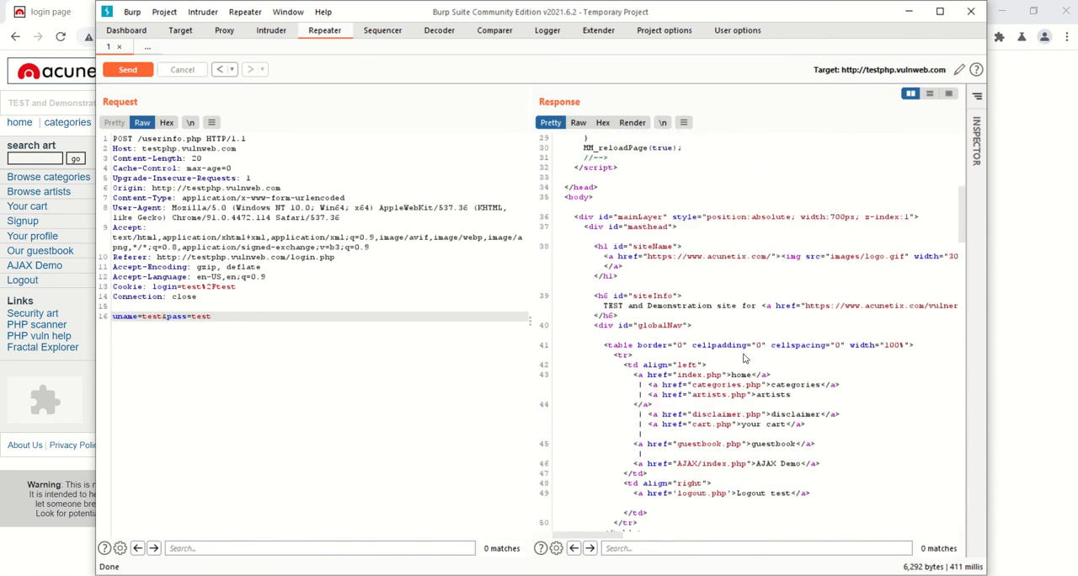
{"action": "scroll", "coordinate": [743, 360], "scroll_direction": "down", "scroll_amount": 8}
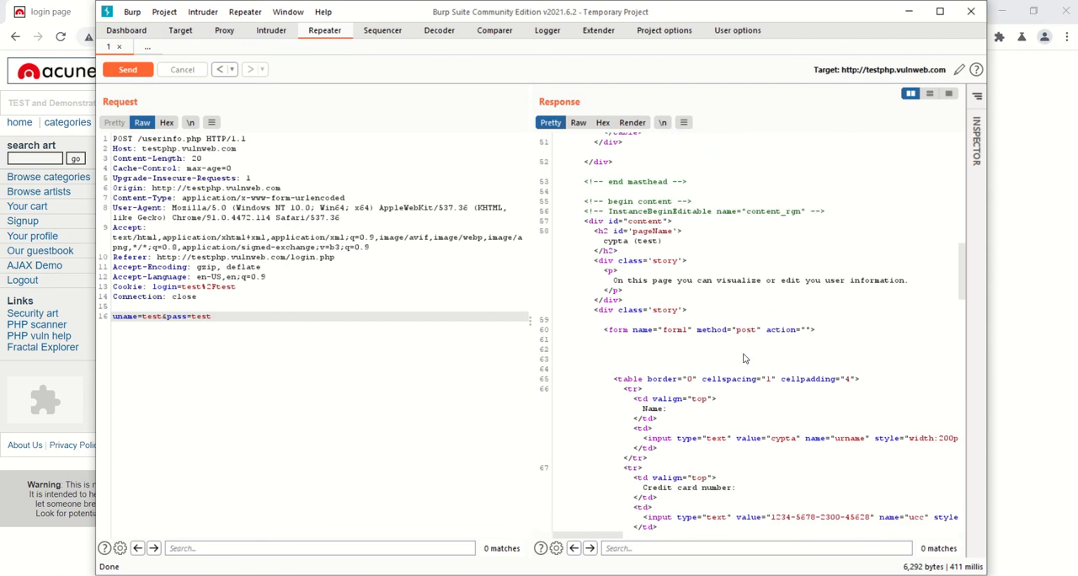
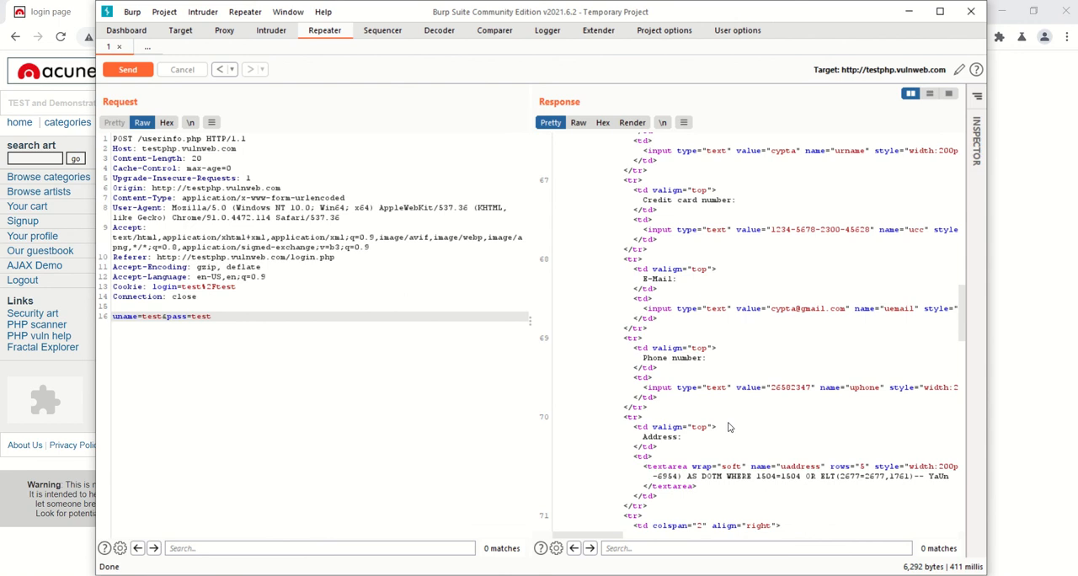
- Highlight the value of the Name (urname) input at the start of the user information form in the response HTML
{"action": "scroll", "coordinate": [729, 427], "scroll_direction": "up", "scroll_amount": 2}
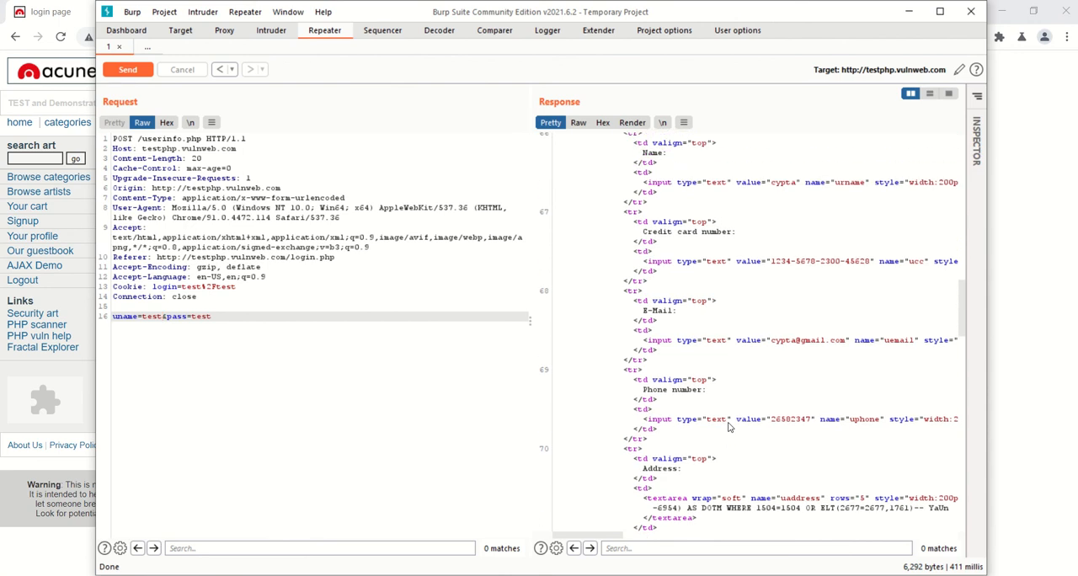
{"action": "scroll", "coordinate": [729, 427], "scroll_direction": "up", "scroll_amount": 3}
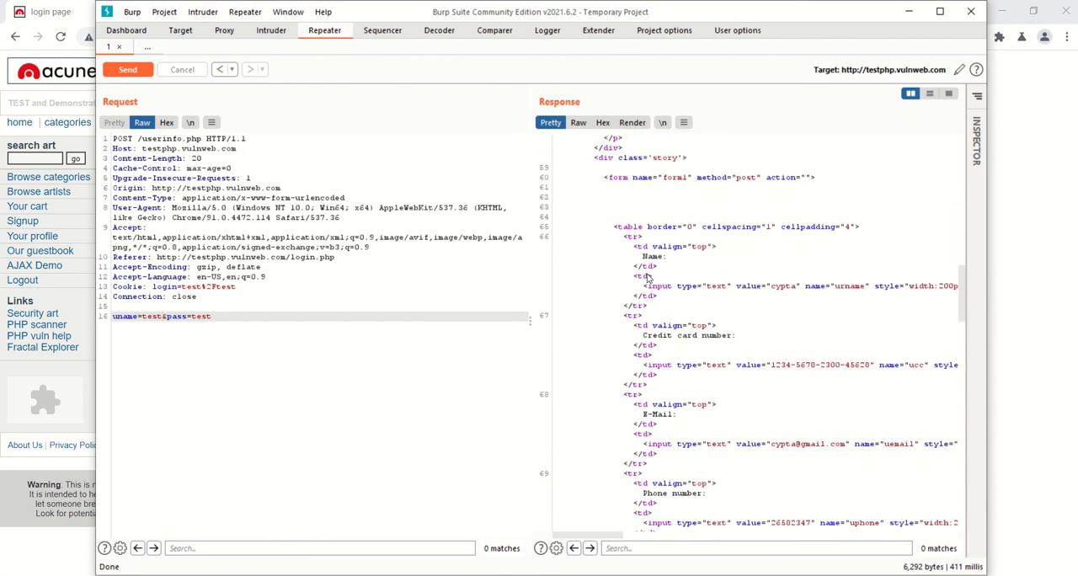
{"action": "double_click", "coordinate": [784, 287]}
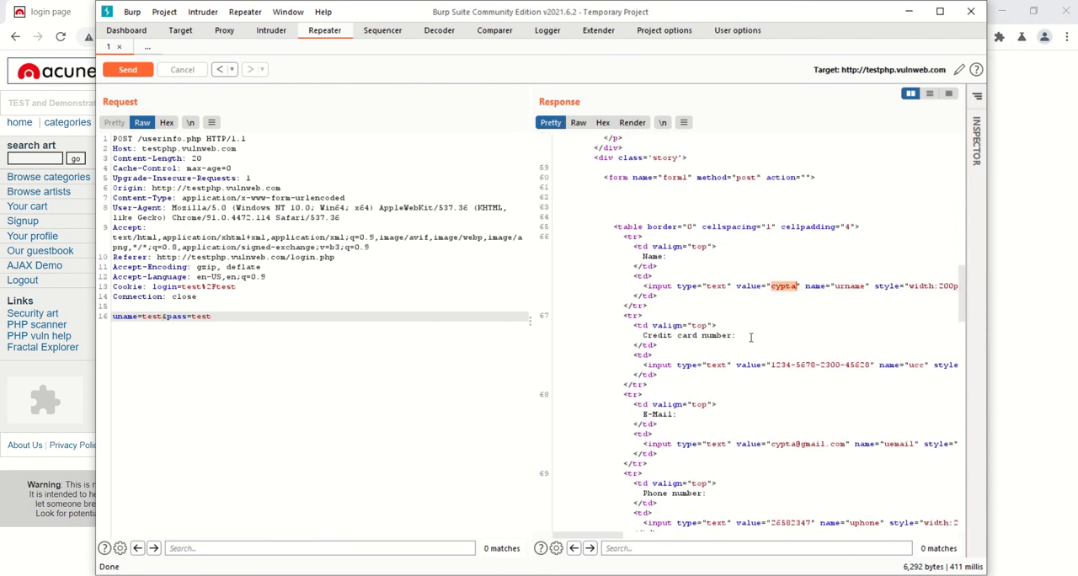
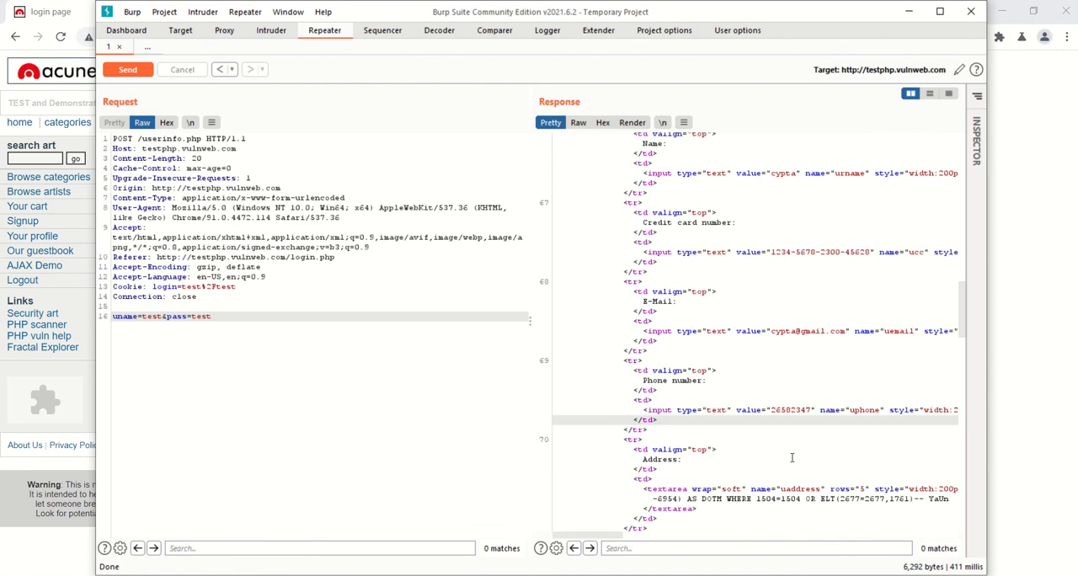
- Examine the rest of the user information form in the response HTML, through the Address field and the update input
{"action": "scroll", "coordinate": [791, 457], "scroll_direction": "down", "scroll_amount": 3}
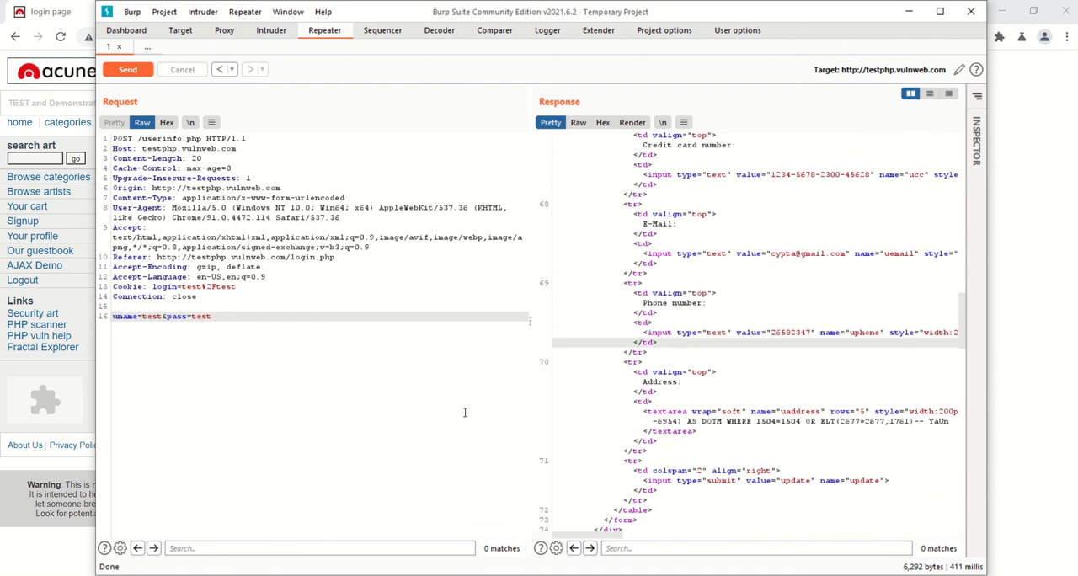
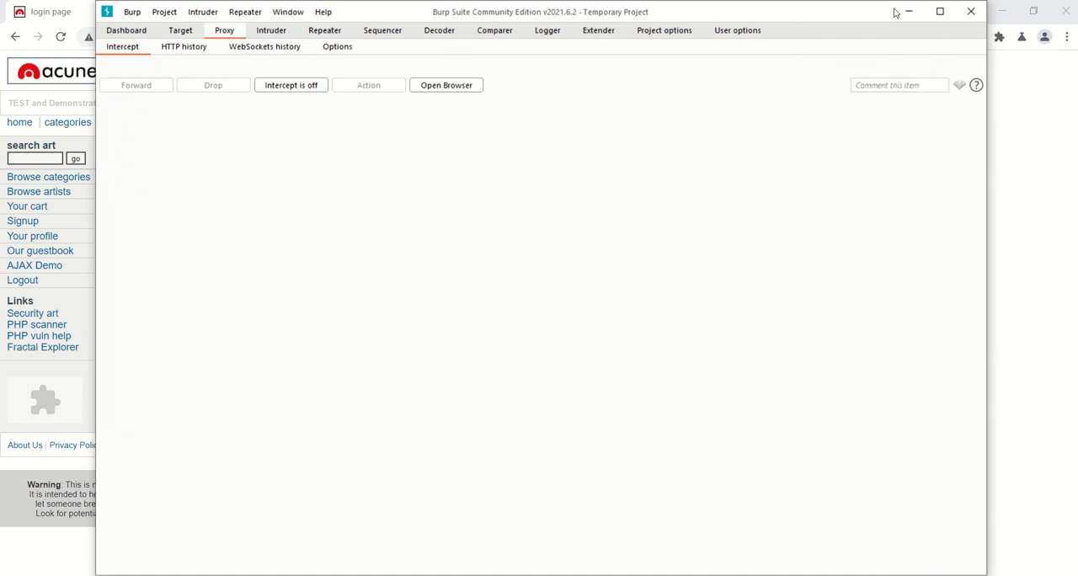
- Minimize the Burp Suite window to return to the test site's login page in the browser
{"action": "left_click", "coordinate": [909, 11]}
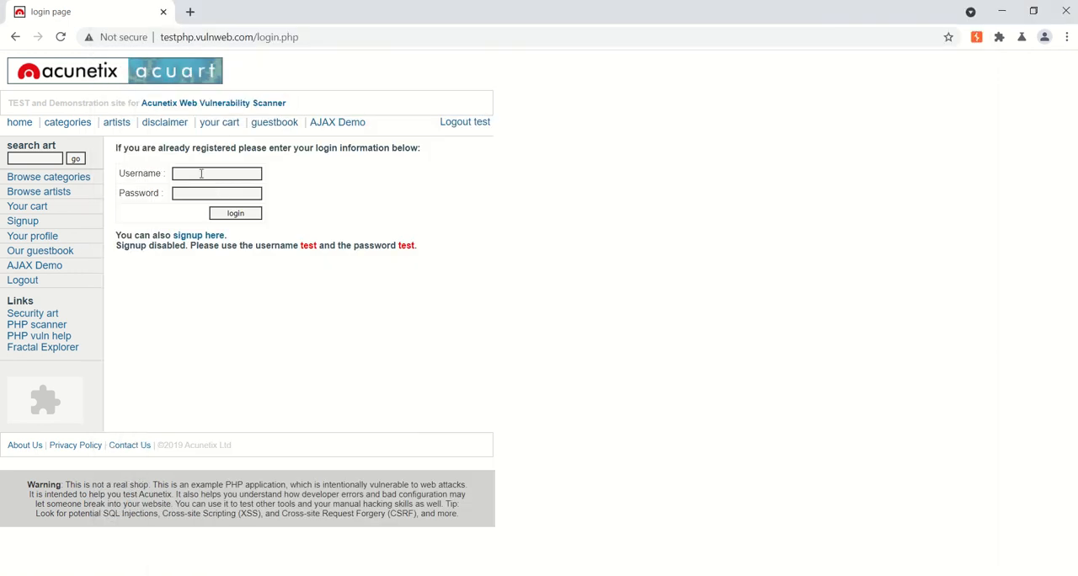
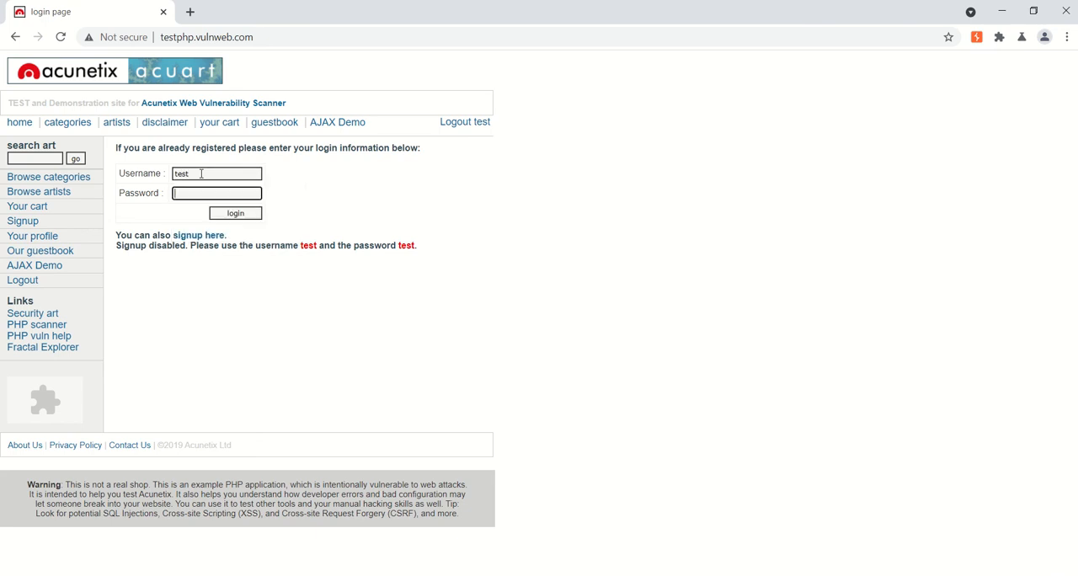
{"action": "type", "text": "test"}
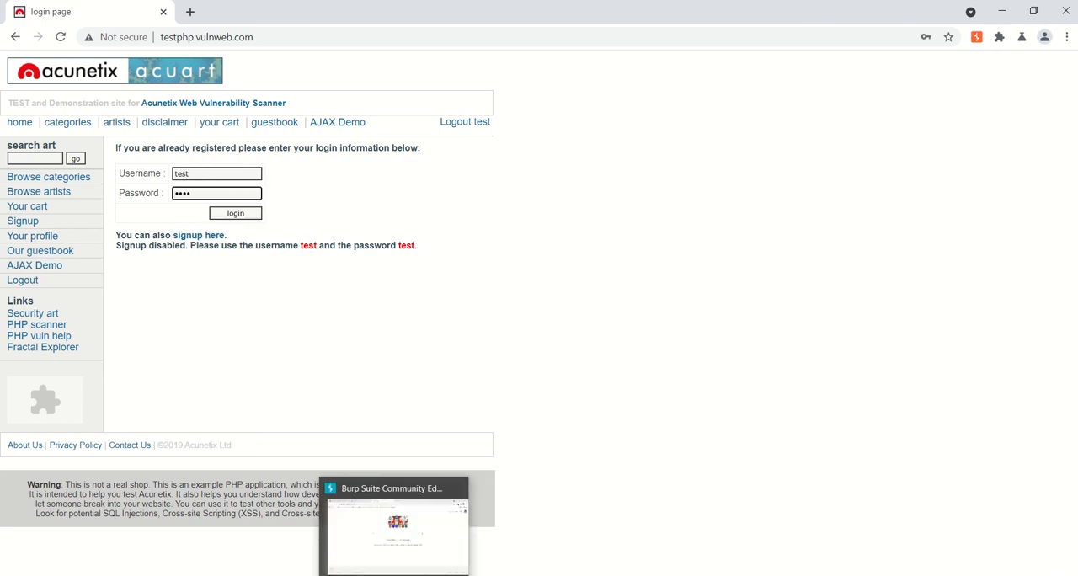
- Fill in the login form's password, and switch to Burp Suite to turn on proxy interception
{"action": "left_click", "coordinate": [392, 518]}
{"action": "left_click", "coordinate": [291, 87]}
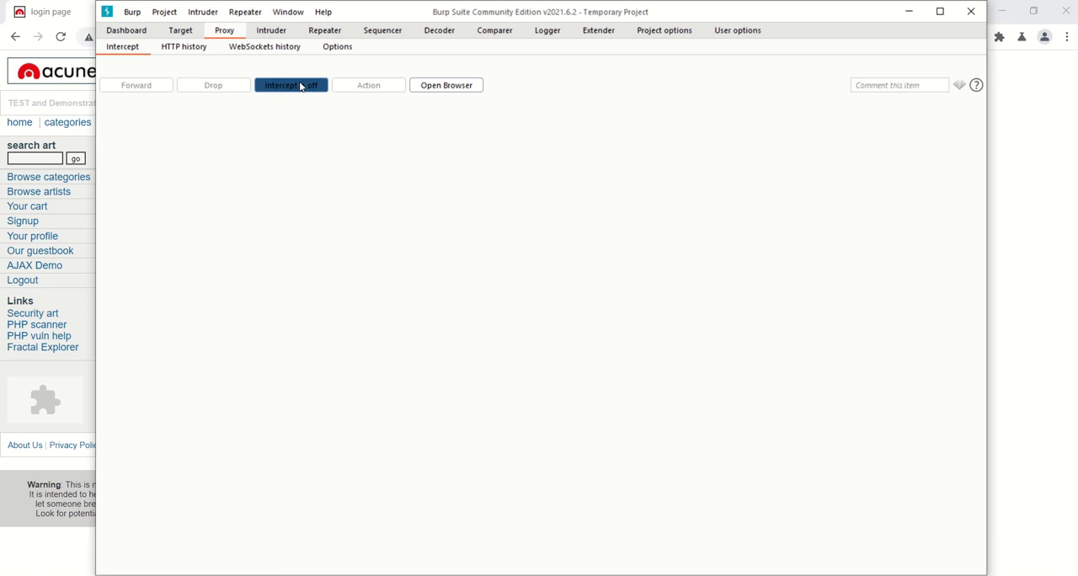
- Submit the test site's login form from the browser and bring up the intercepted POST request in Burp Suite
{"action": "left_click", "coordinate": [52, 292]}
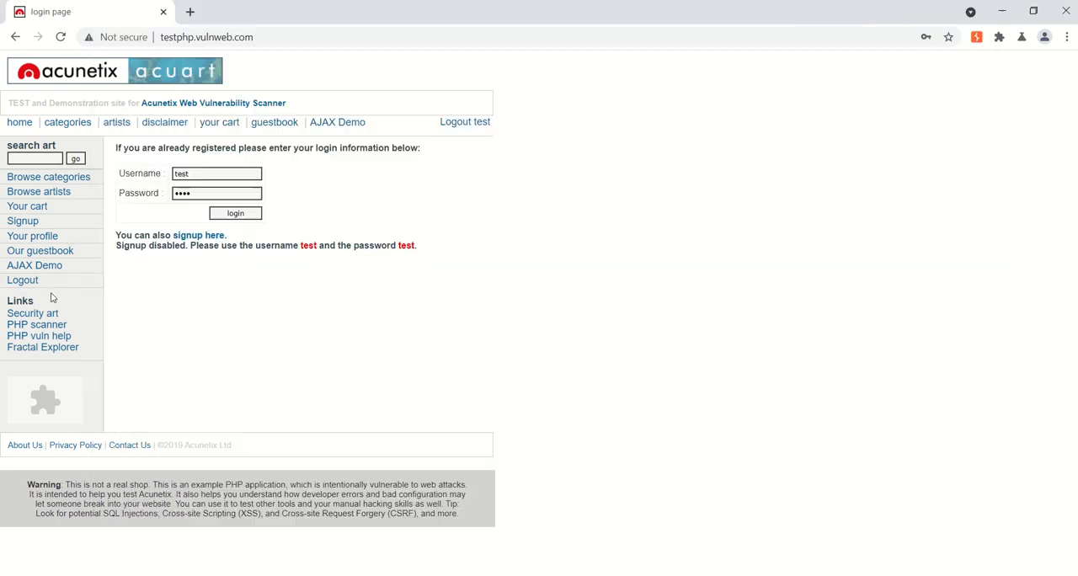
{"action": "left_click", "coordinate": [235, 212]}
{"action": "left_click", "coordinate": [384, 574]}
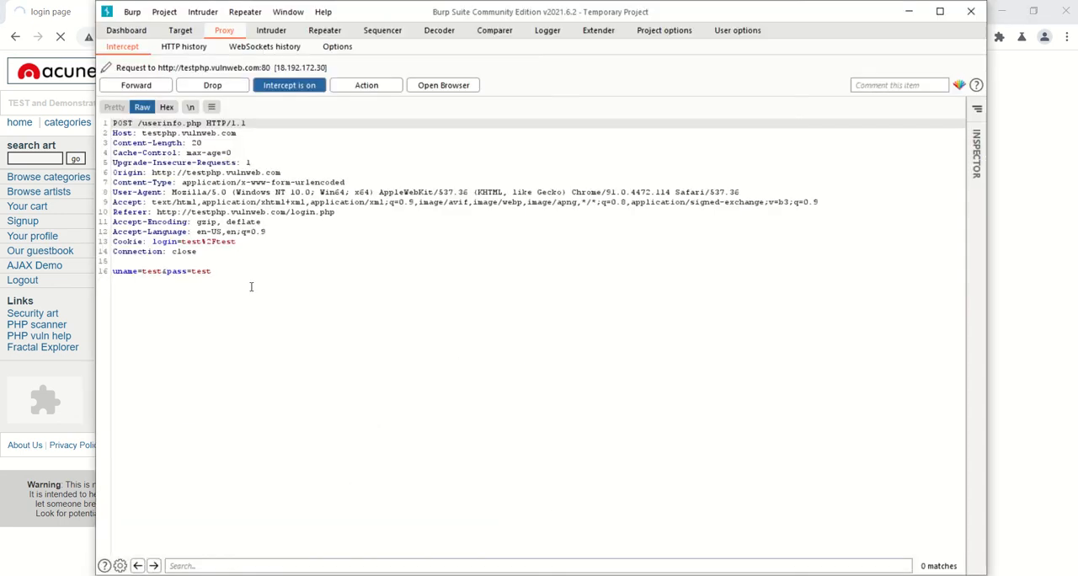
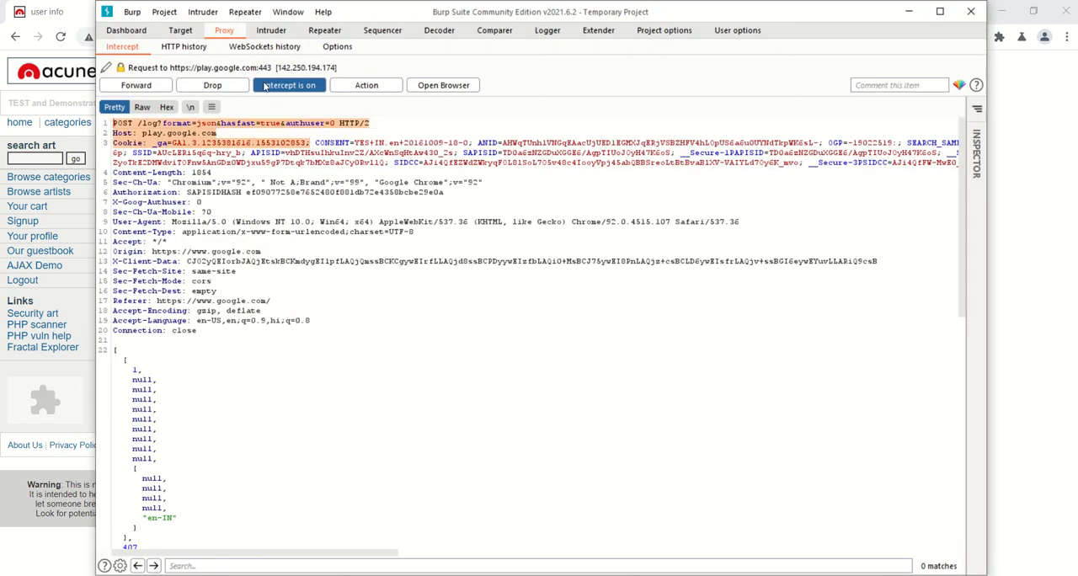
- Turn off proxy interception so that the held requests are released
{"action": "left_click", "coordinate": [277, 91]}
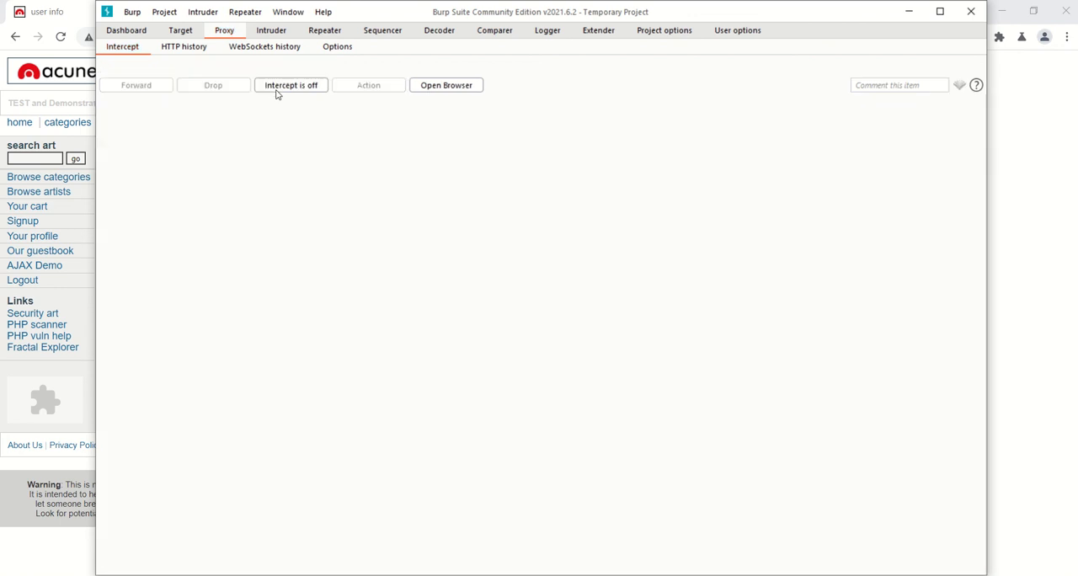